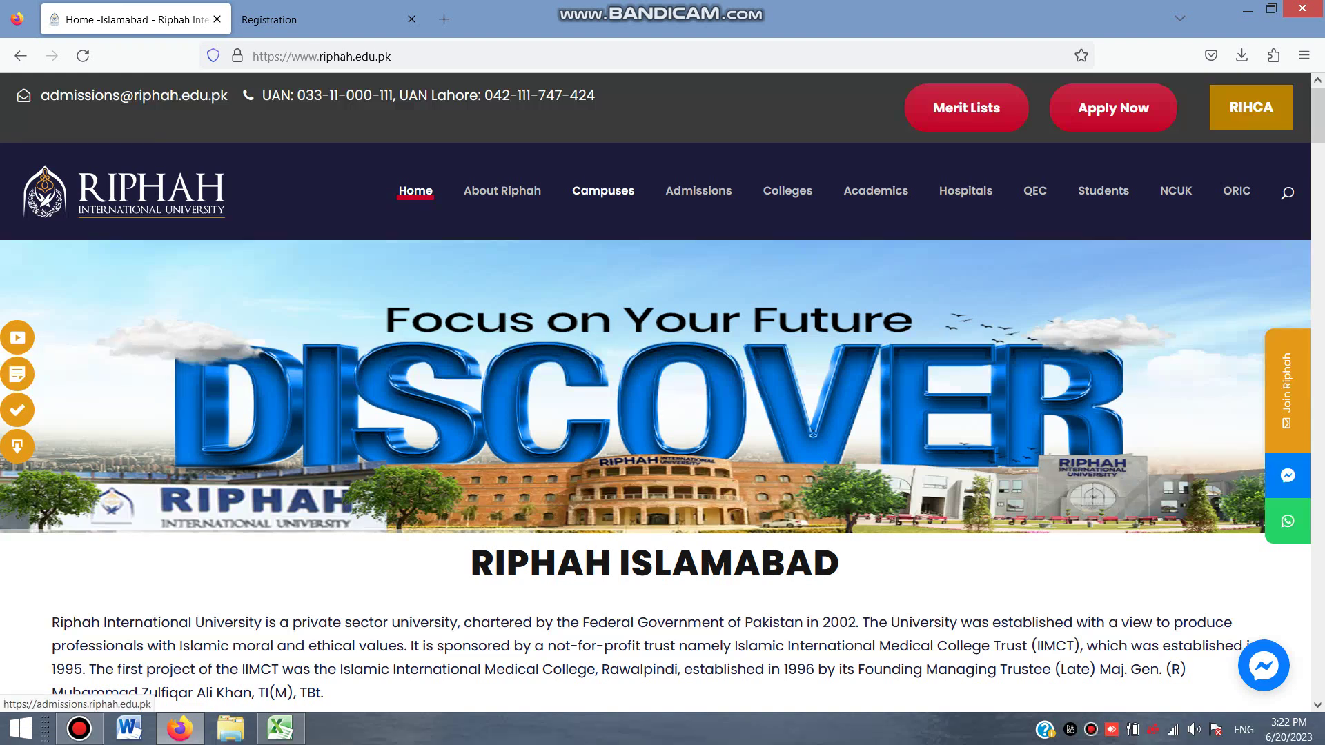
Switch to the Registration tab showing the admissions Sign Up form
key("ctrl+Tab")
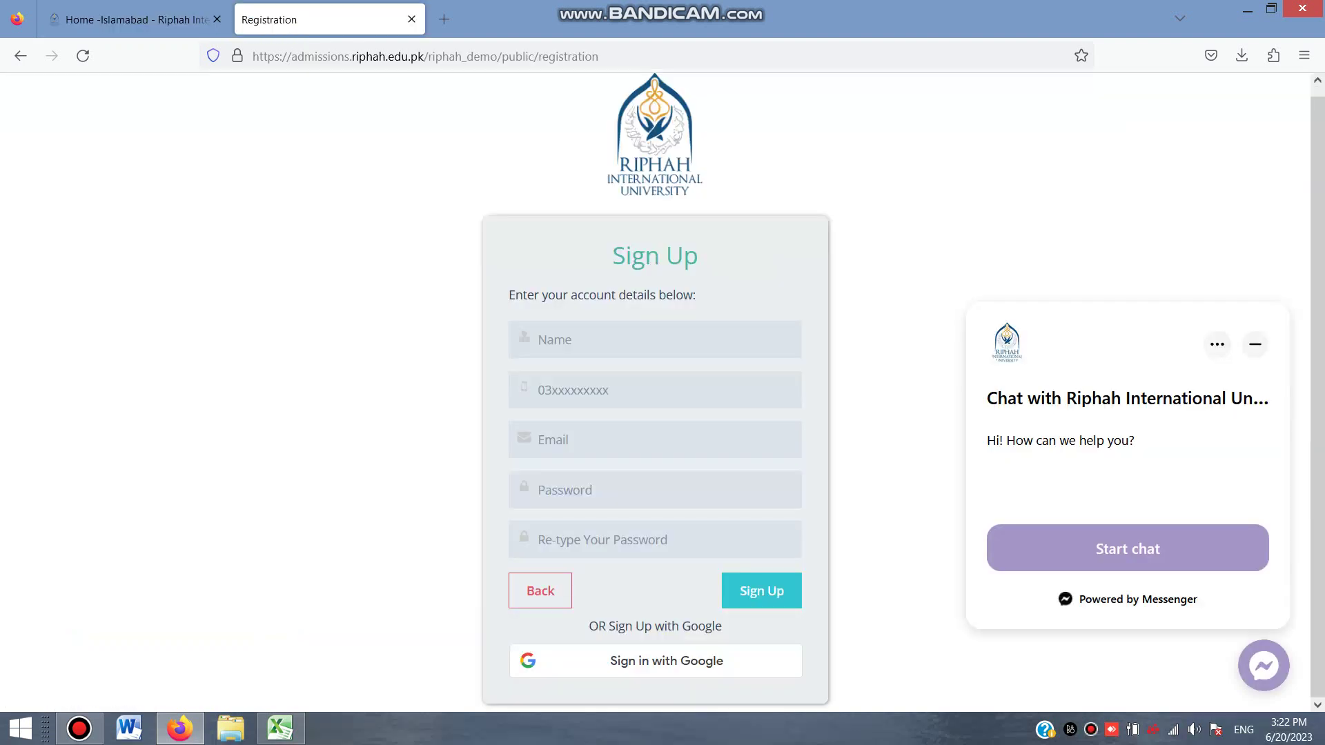
Sign up with the applicant's full name, phone number, e-mail address and a password
left_click(539, 340)
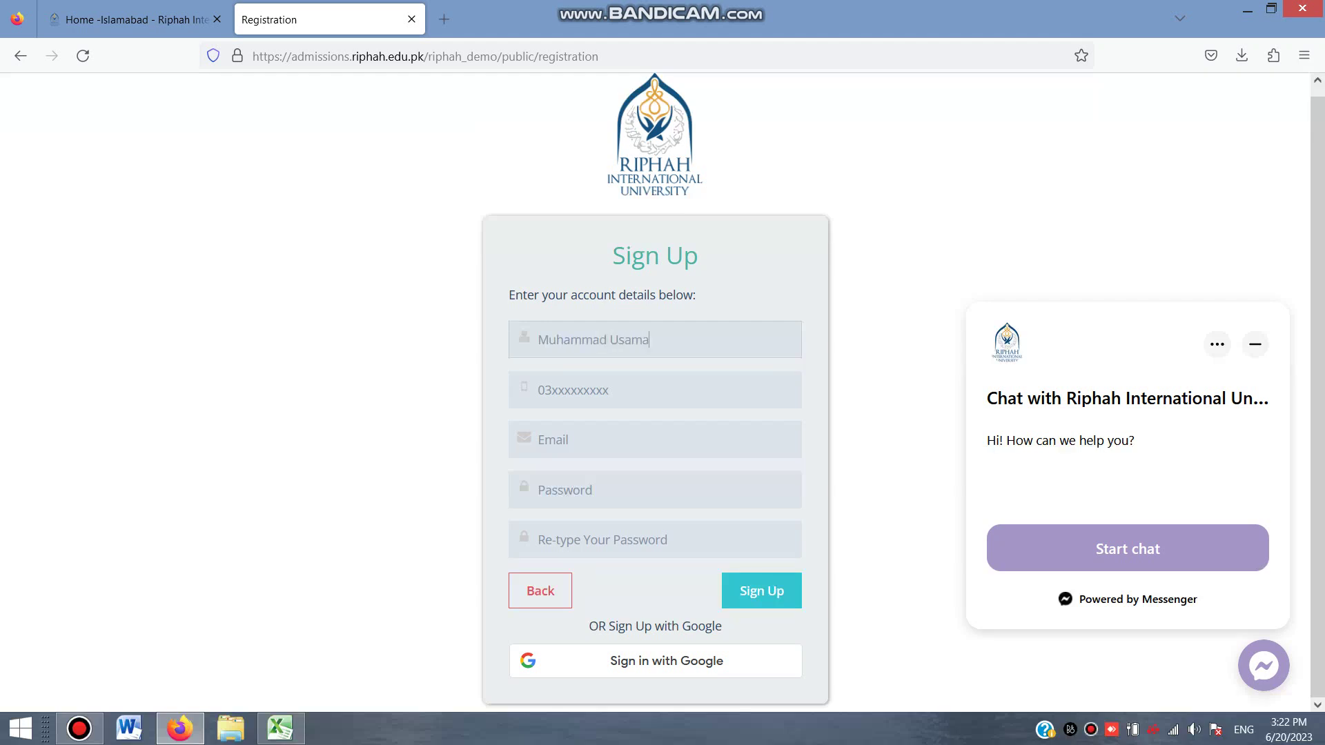
key("Tab")
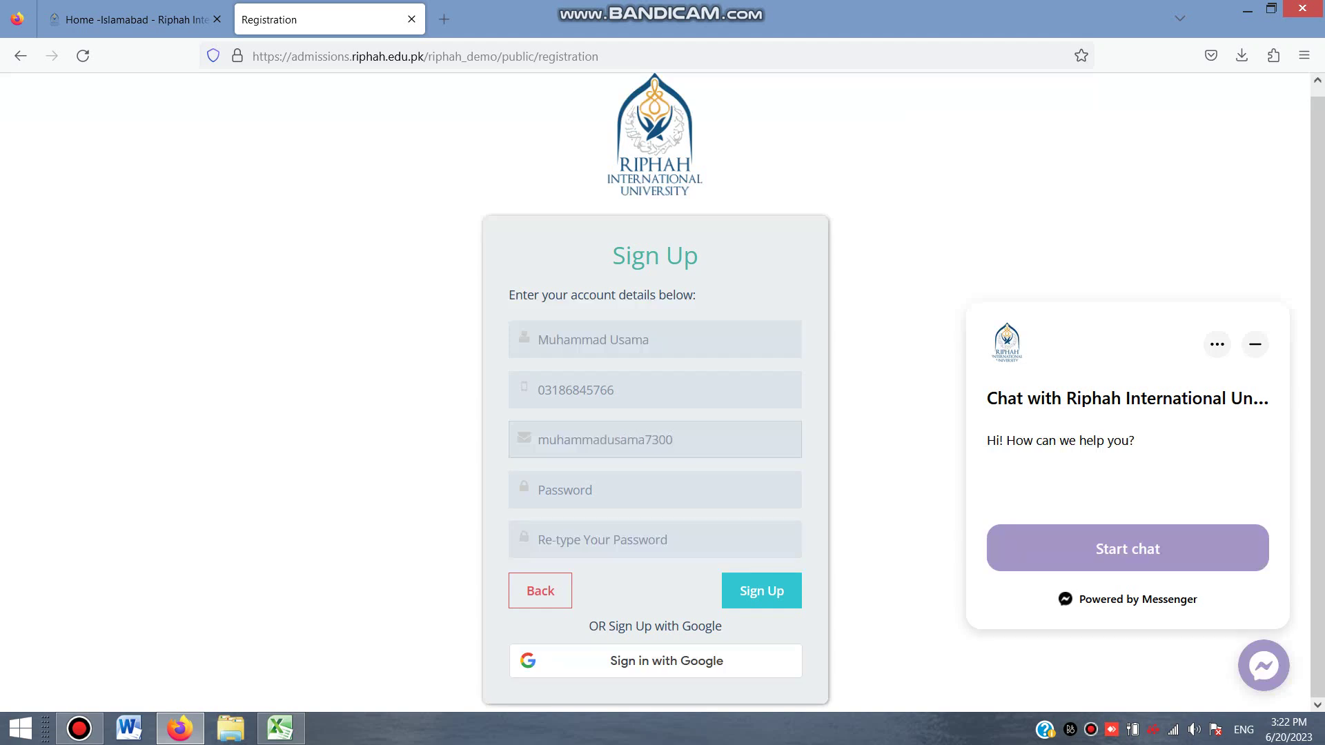
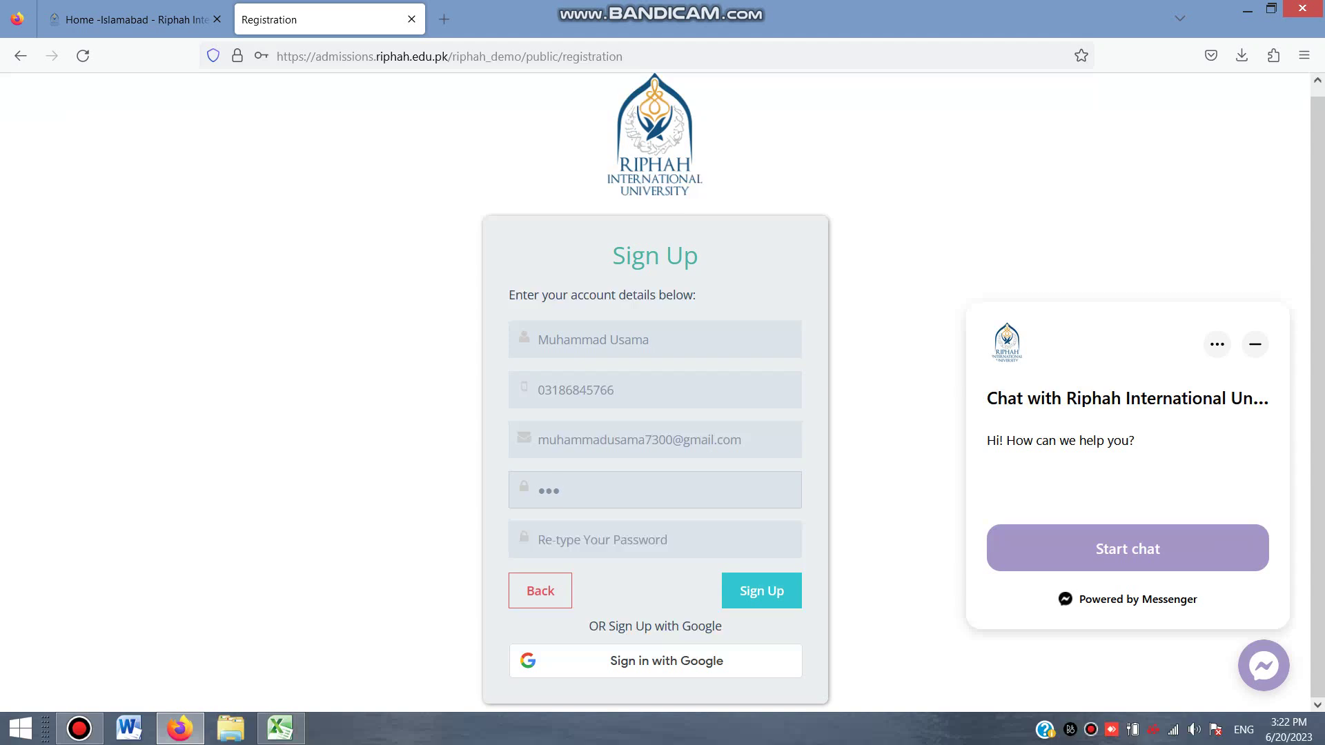
type("••••••••")
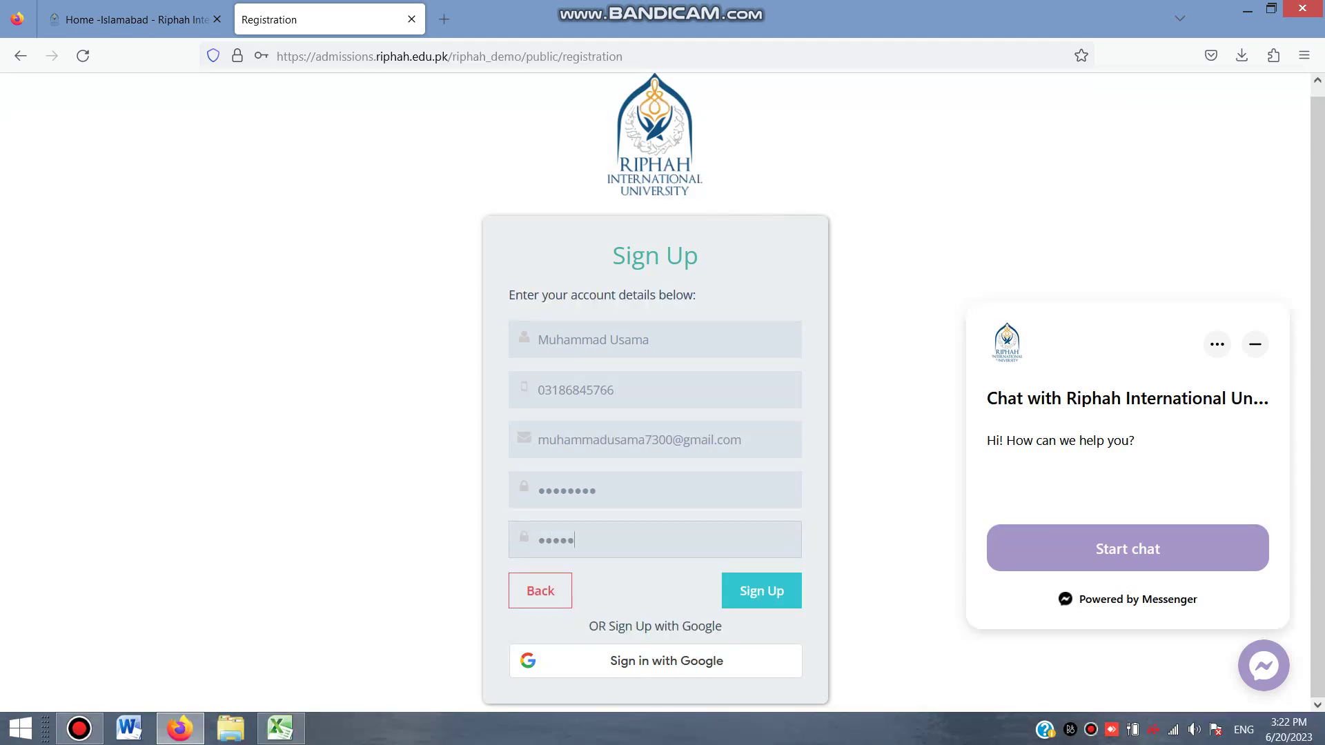
type("••")
key("Return")
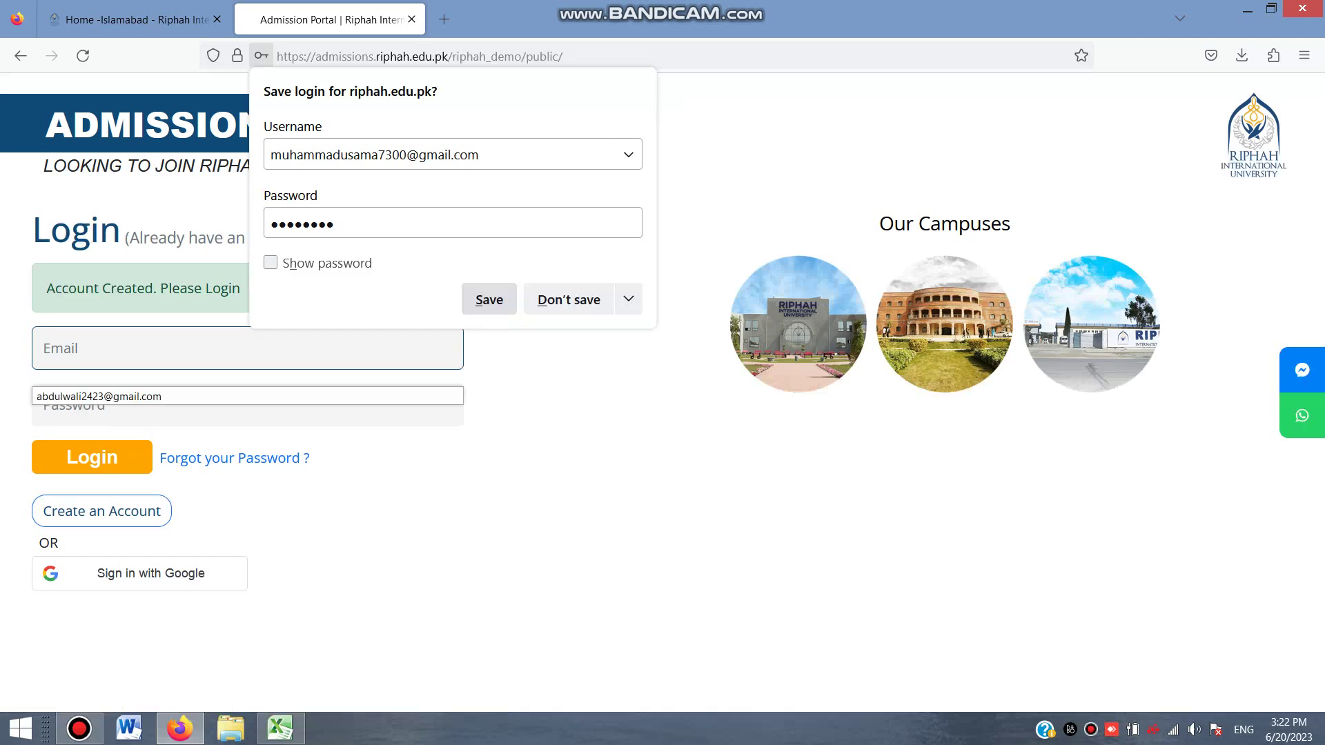
Save the login in Firefox, then log in with the new account's e-mail and password
key("Return")
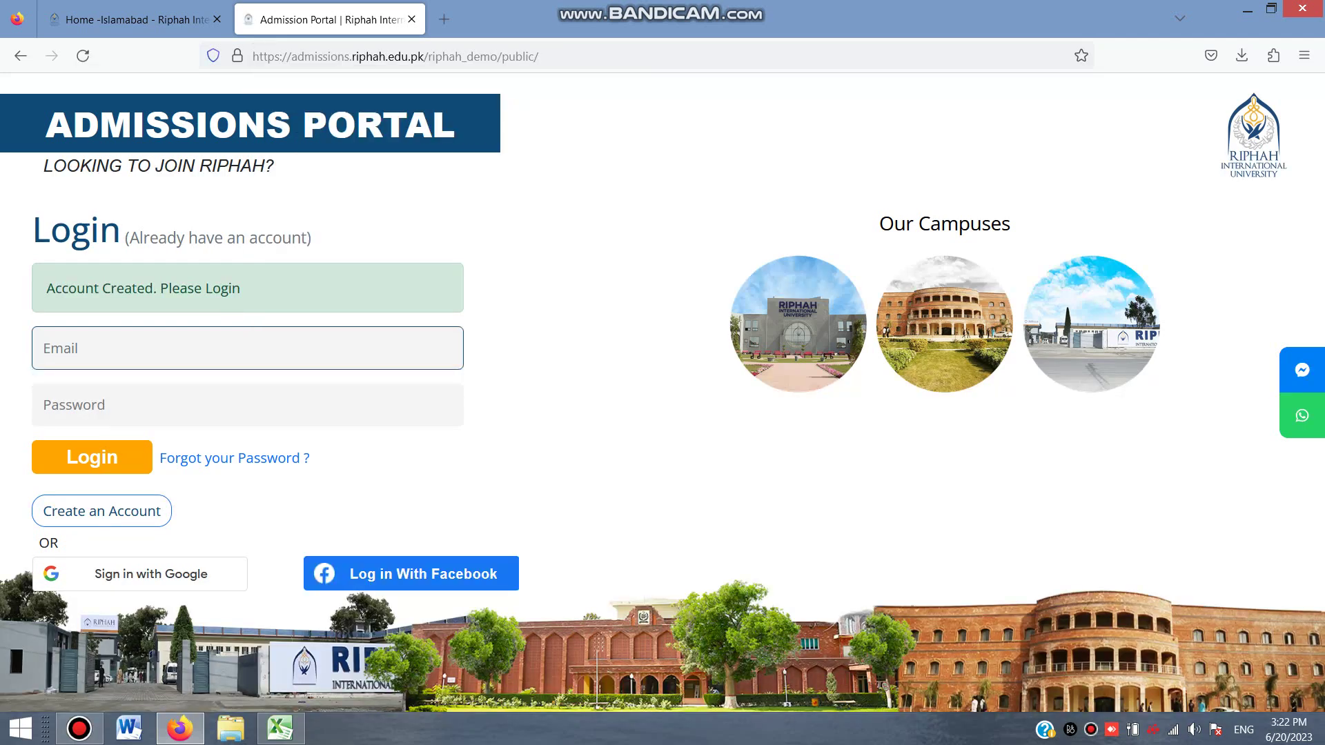
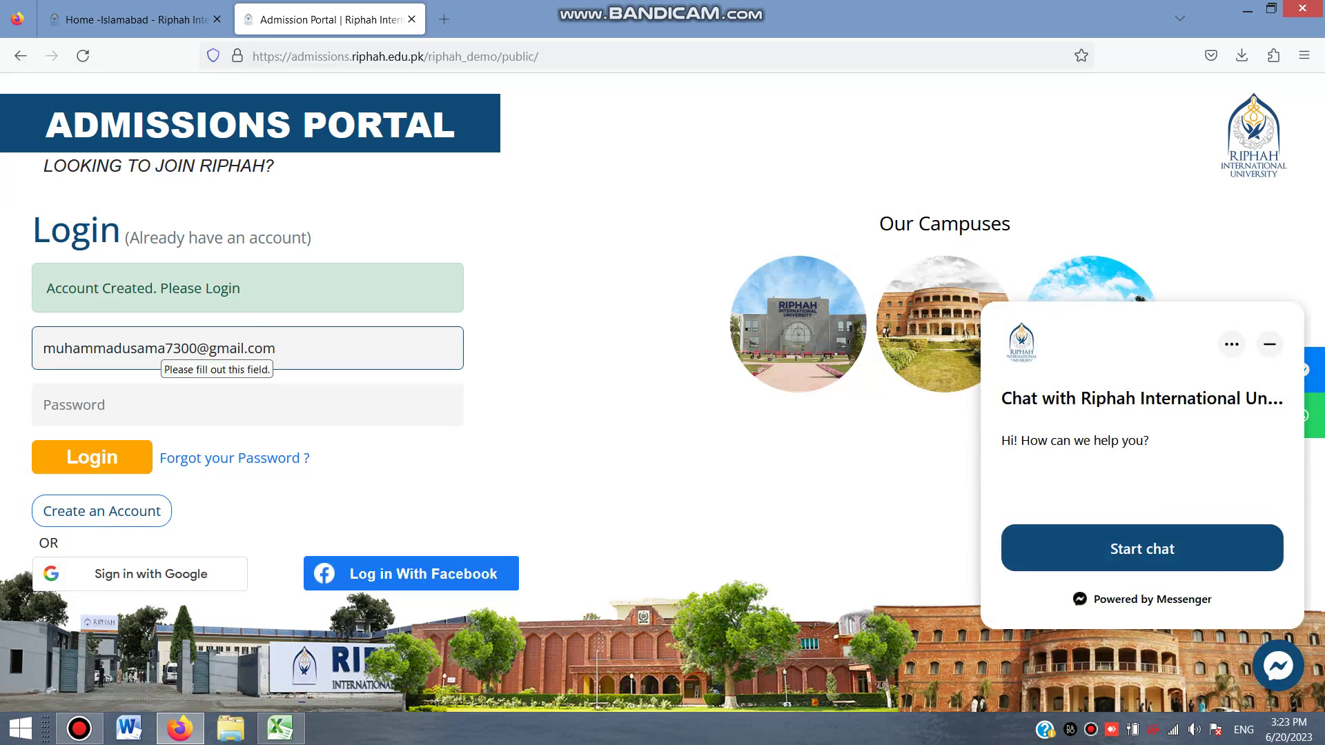
key("Tab")
type("•••••")
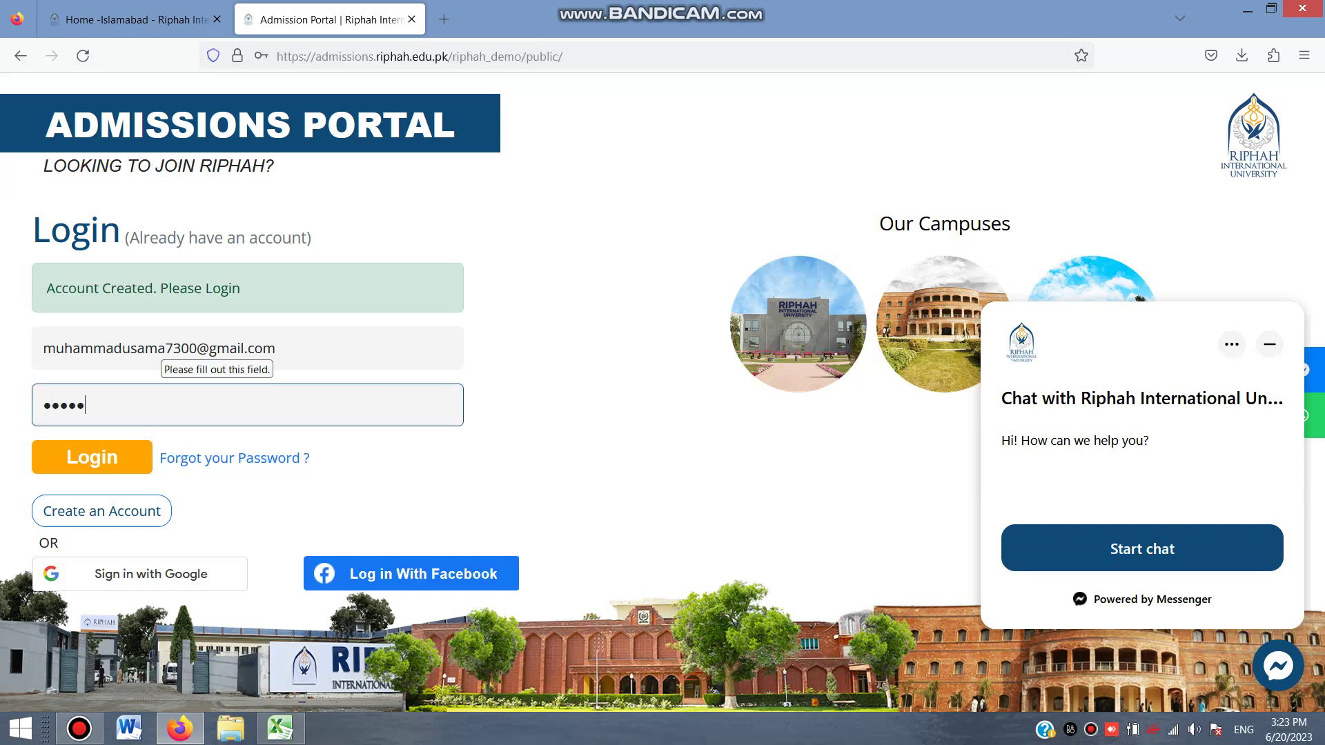
type("•••")
key("Return")
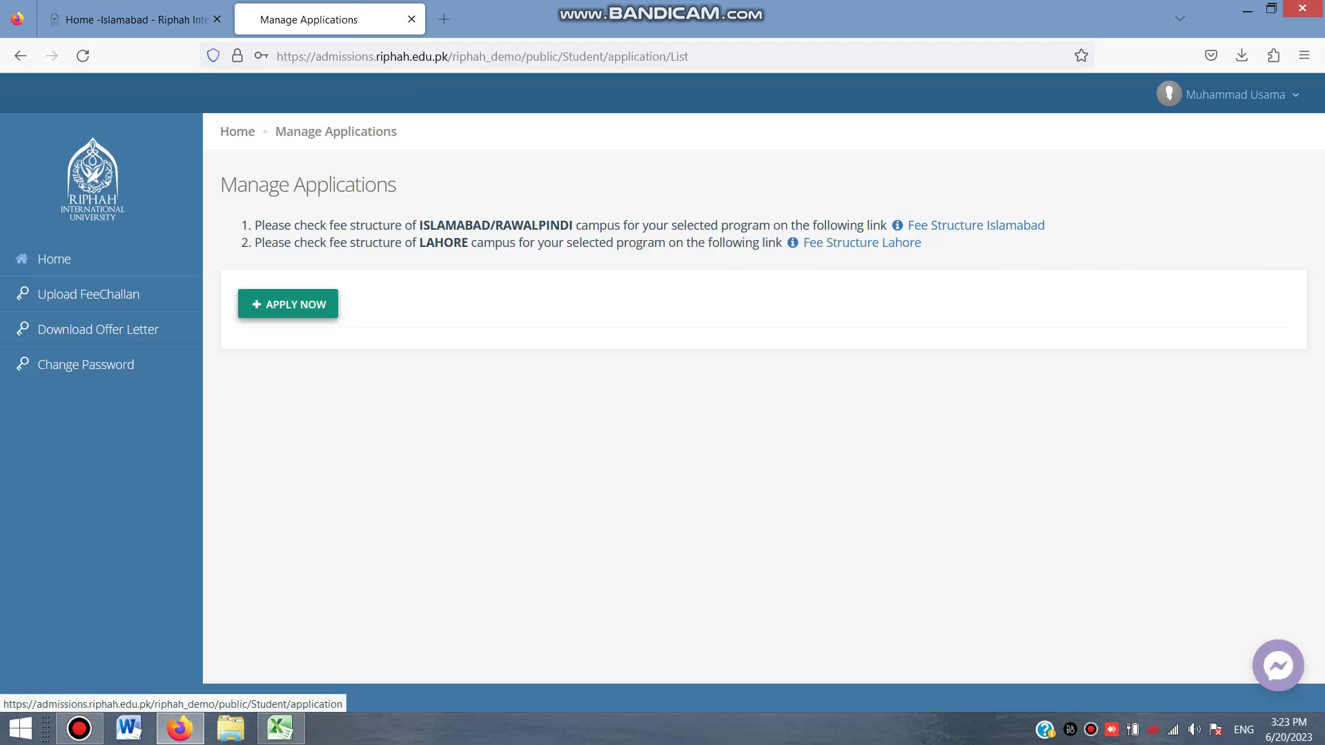
Start a new application with Lahore as campus and Undergraduate as study level
left_click(288, 305)
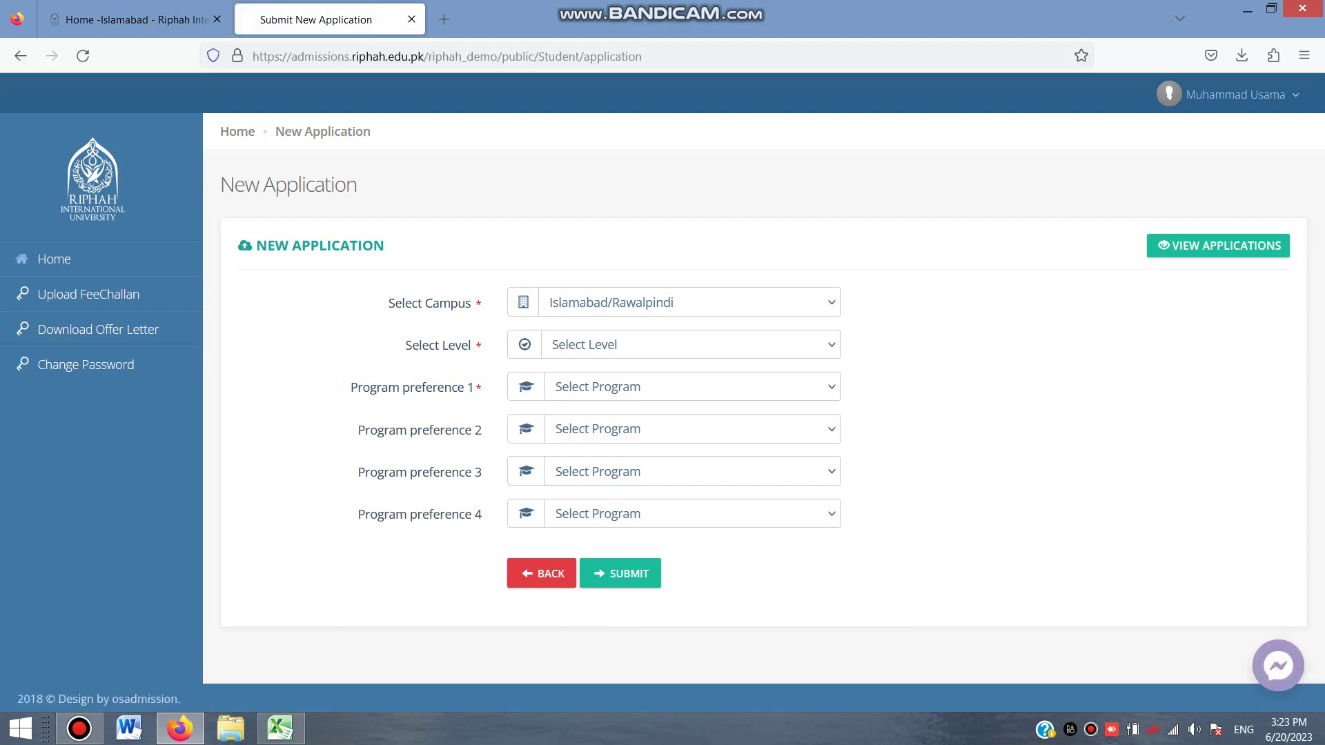
left_click(690, 302)
left_click(573, 349)
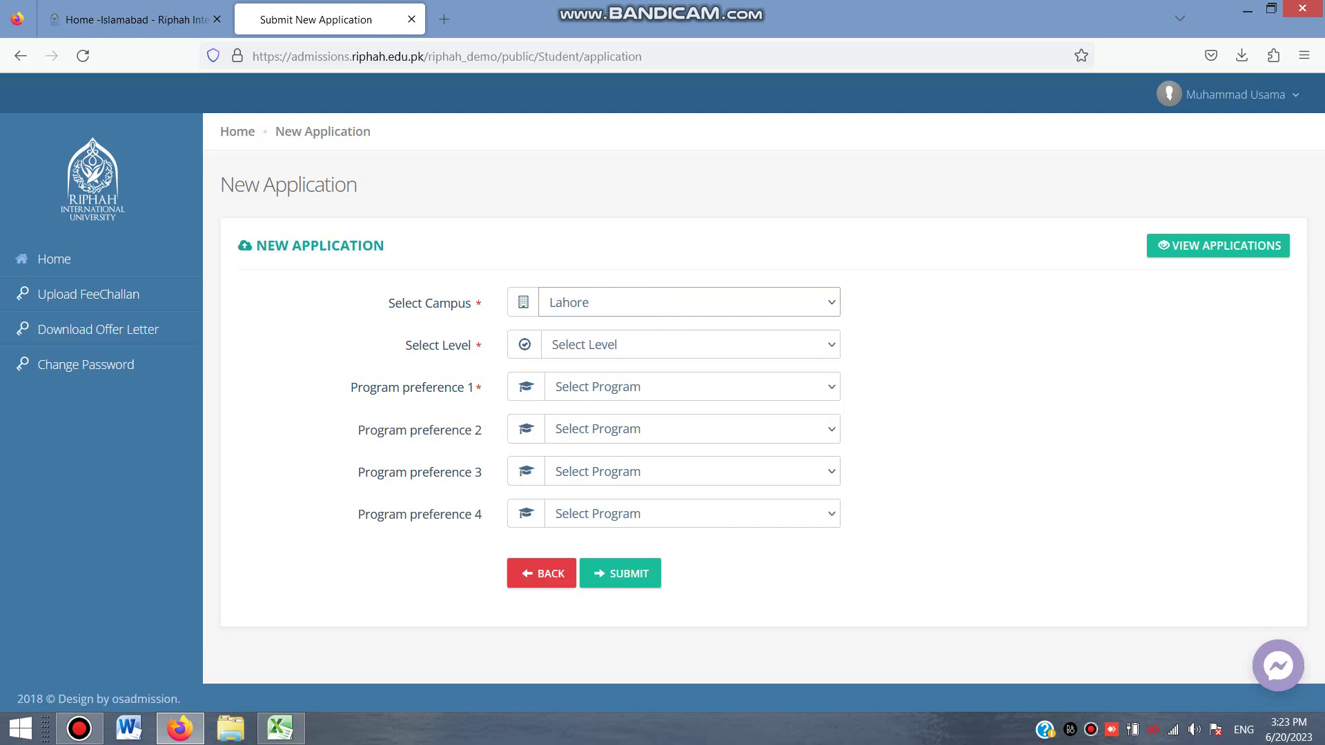
left_click(690, 344)
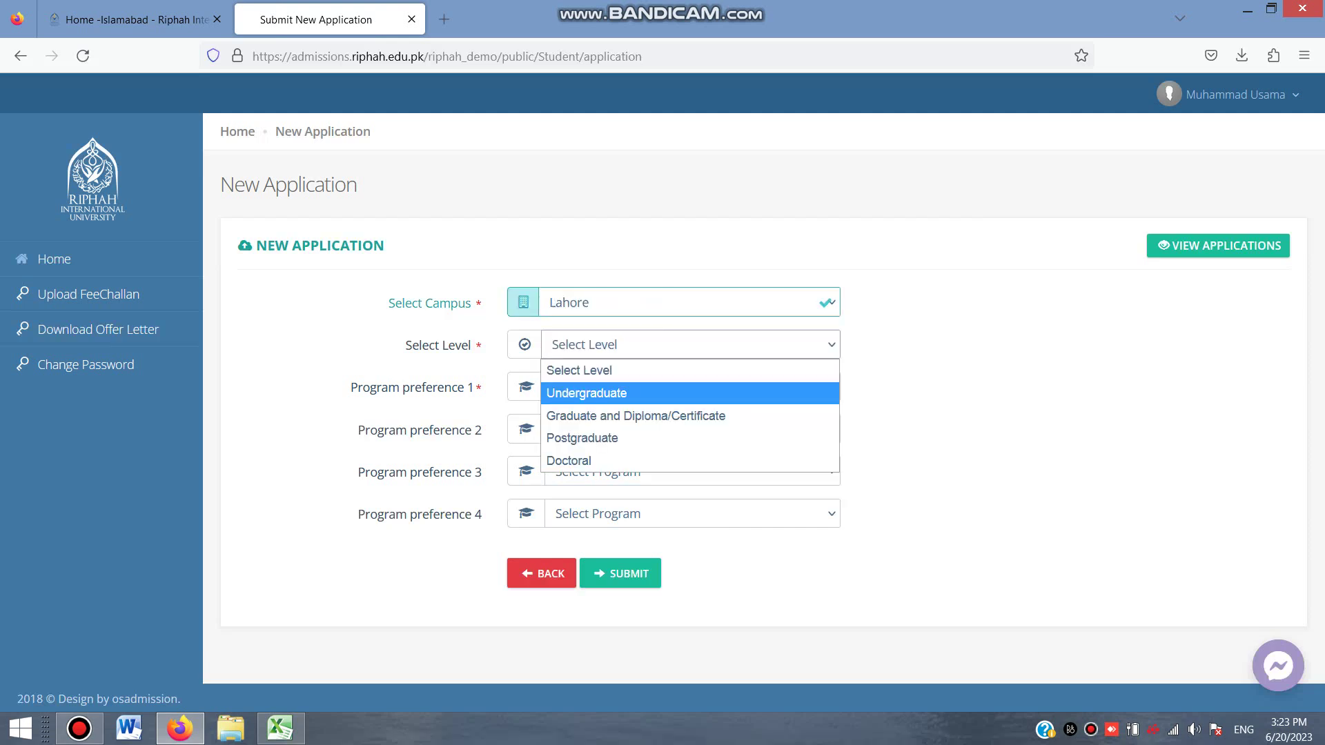
key("Down")
key("Down")
key("Down")
key("Up")
key("Down")
key("Up")
key("Up")
key("Up")
key("Up")
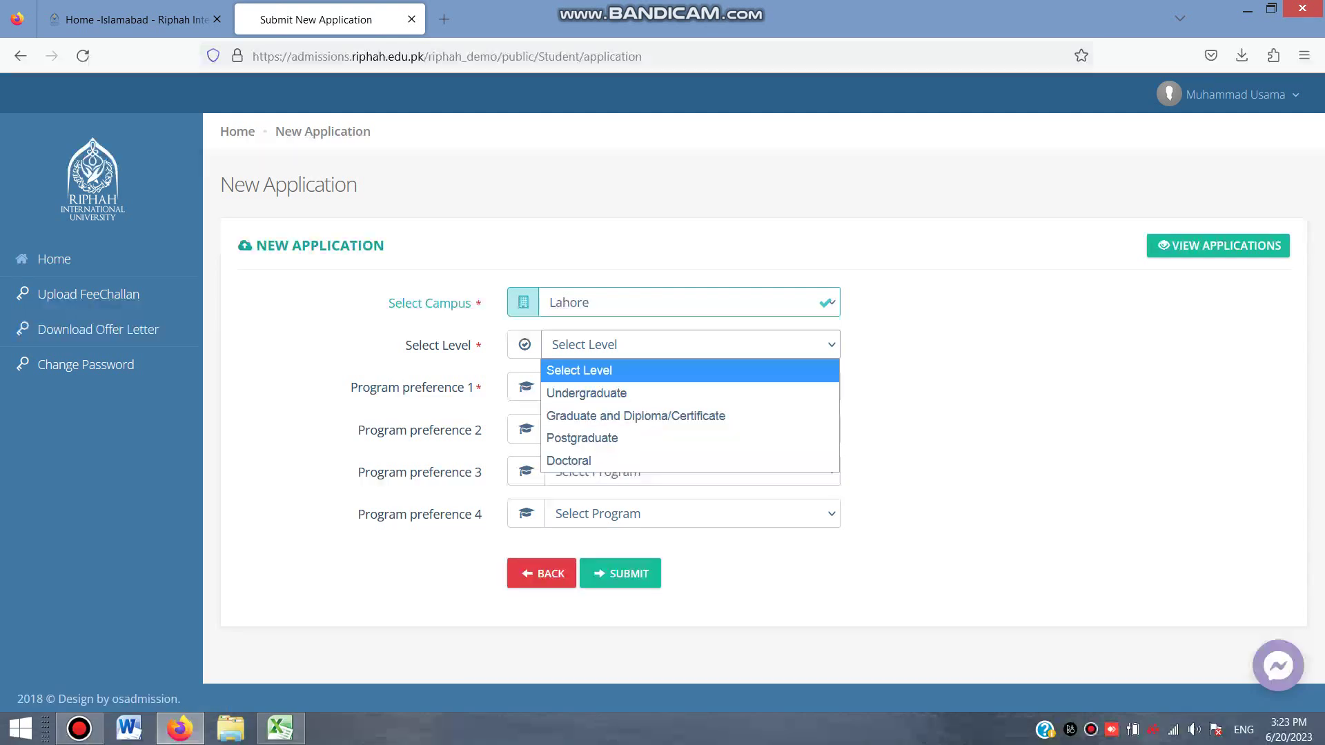
key("Down")
key("Down")
key("Down")
key("Down")
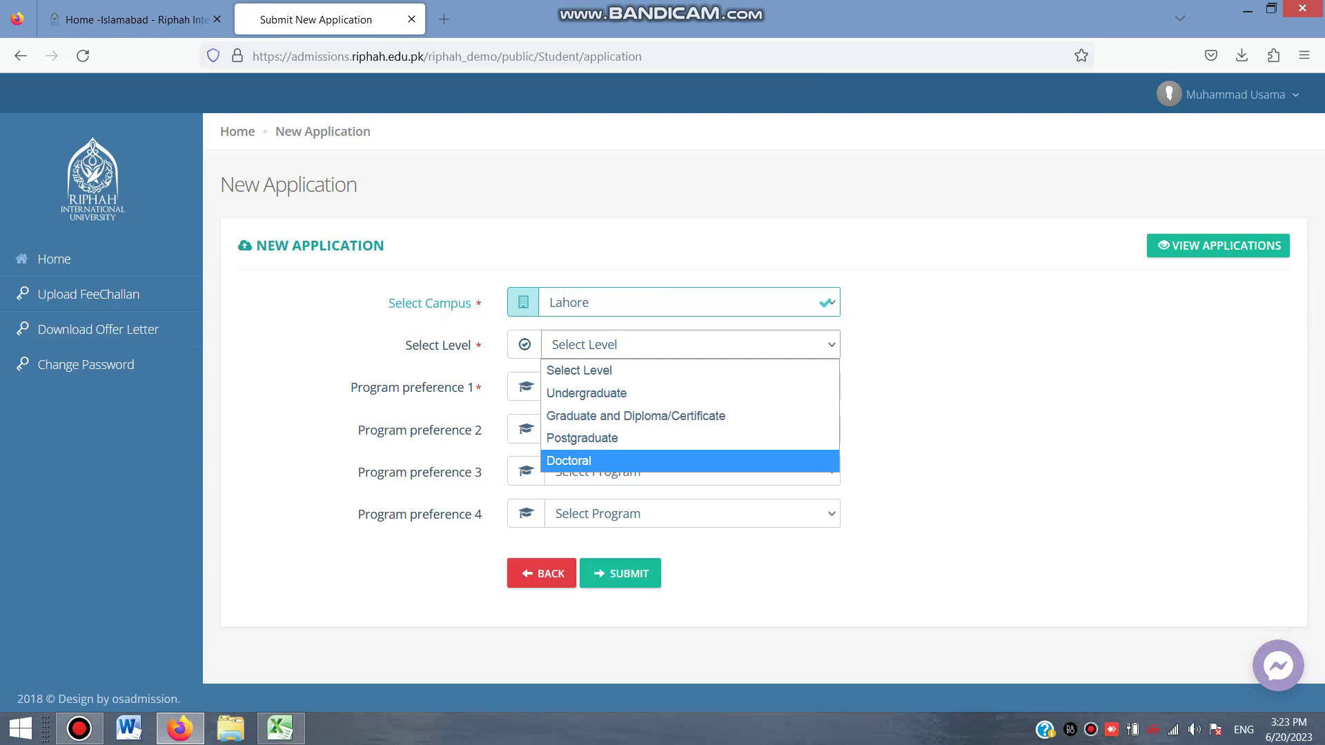
key("Up")
key("Up")
key("Up")
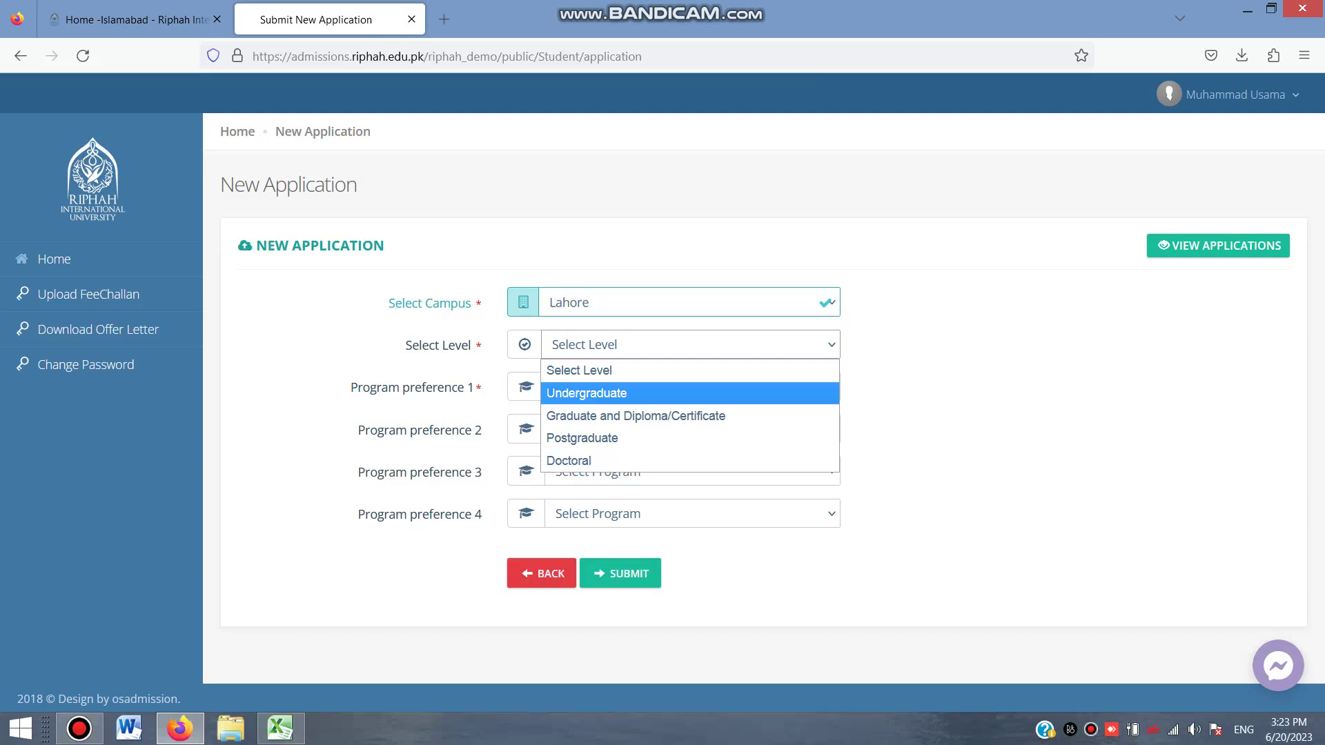
key("Down")
key("Down")
key("Down")
key("Up")
key("Up")
key("Up")
key("Up")
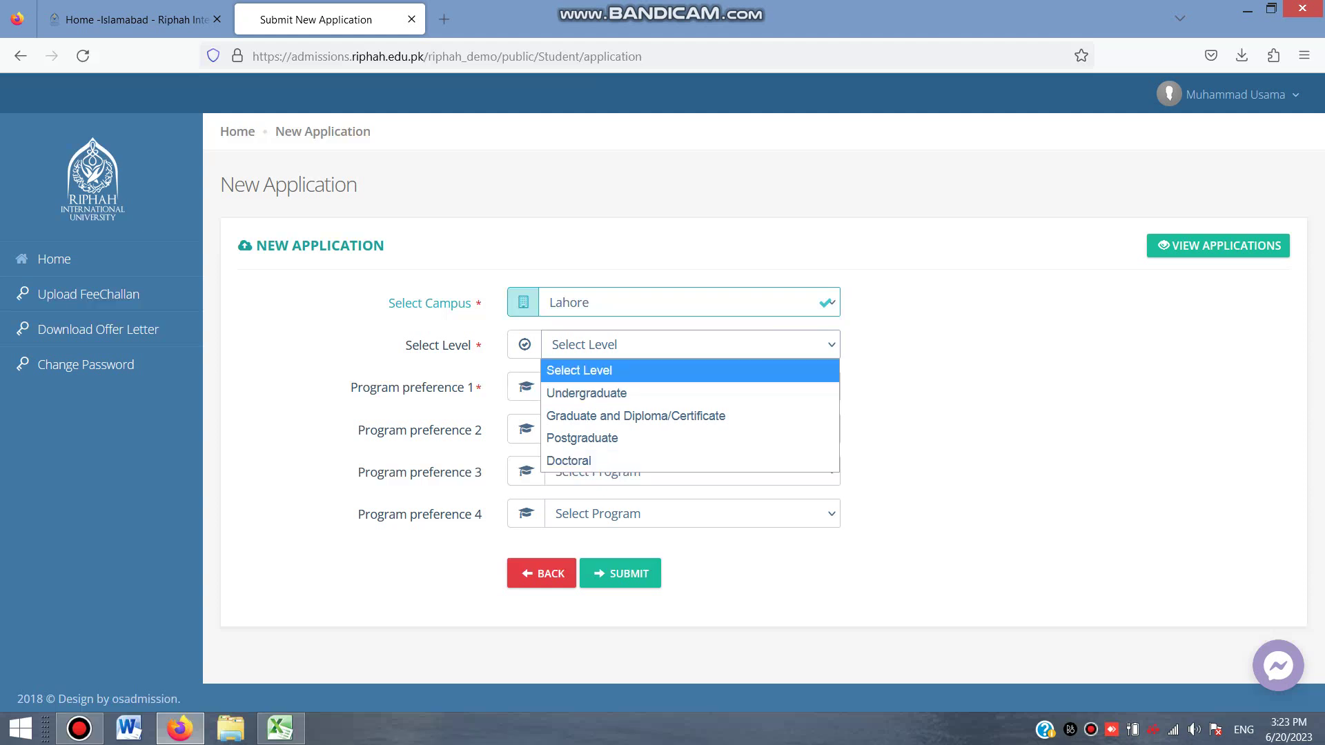
key("Down")
key("Return")
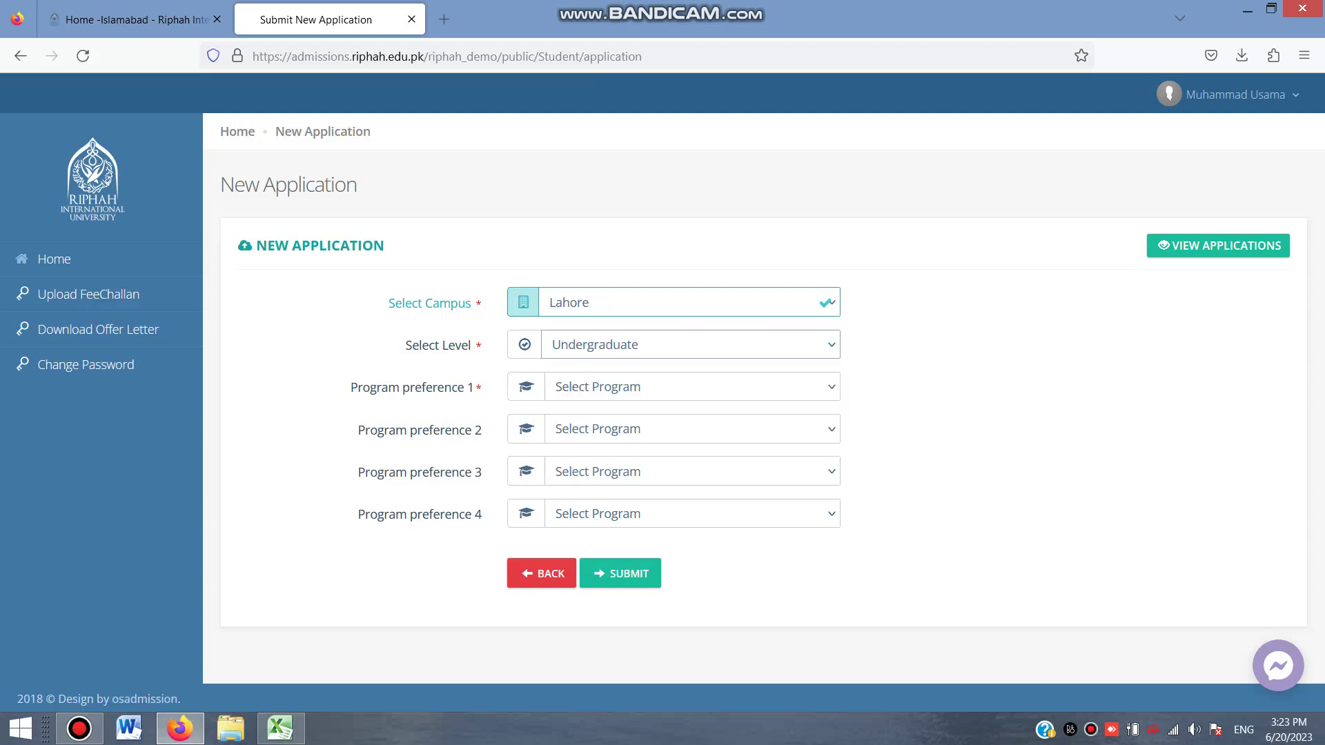
Set the first two program preferences to Pharm-D and DPT LHR
key("Tab")
key("alt+Down")
key("Down")
key("Down")
key("Down")
key("Down")
key("Down")
key("Up")
key("Down")
key("Down")
key("Down")
key("Down")
key("Down")
key("Down")
key("Down")
key("Down")
key("Down")
key("Down")
key("Down")
key("Down")
key("Down")
key("Down")
key("Down")
key("Down")
key("Down")
key("Down")
key("Down")
key("Down")
key("Down")
key("Down")
scroll(725, 552, "up", 2)
scroll(725, 552, "down", 2)
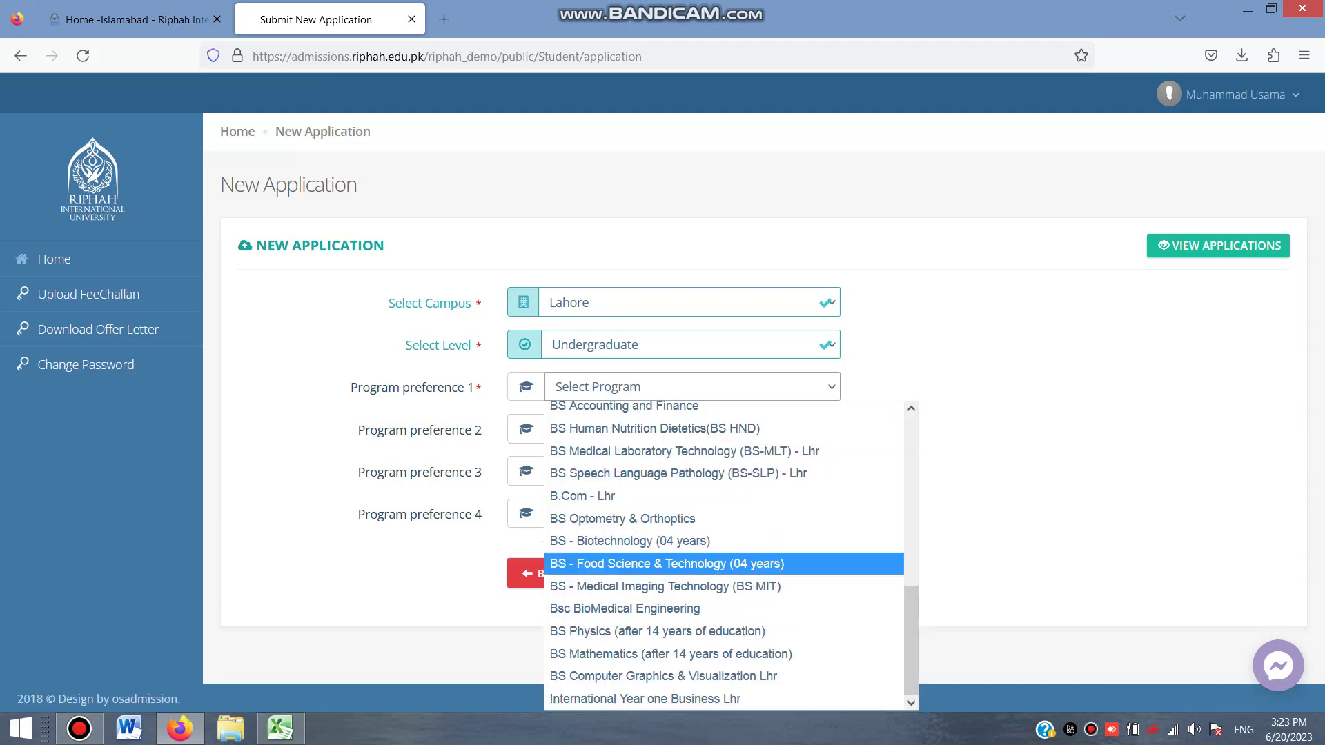
scroll(725, 631, "up", 6)
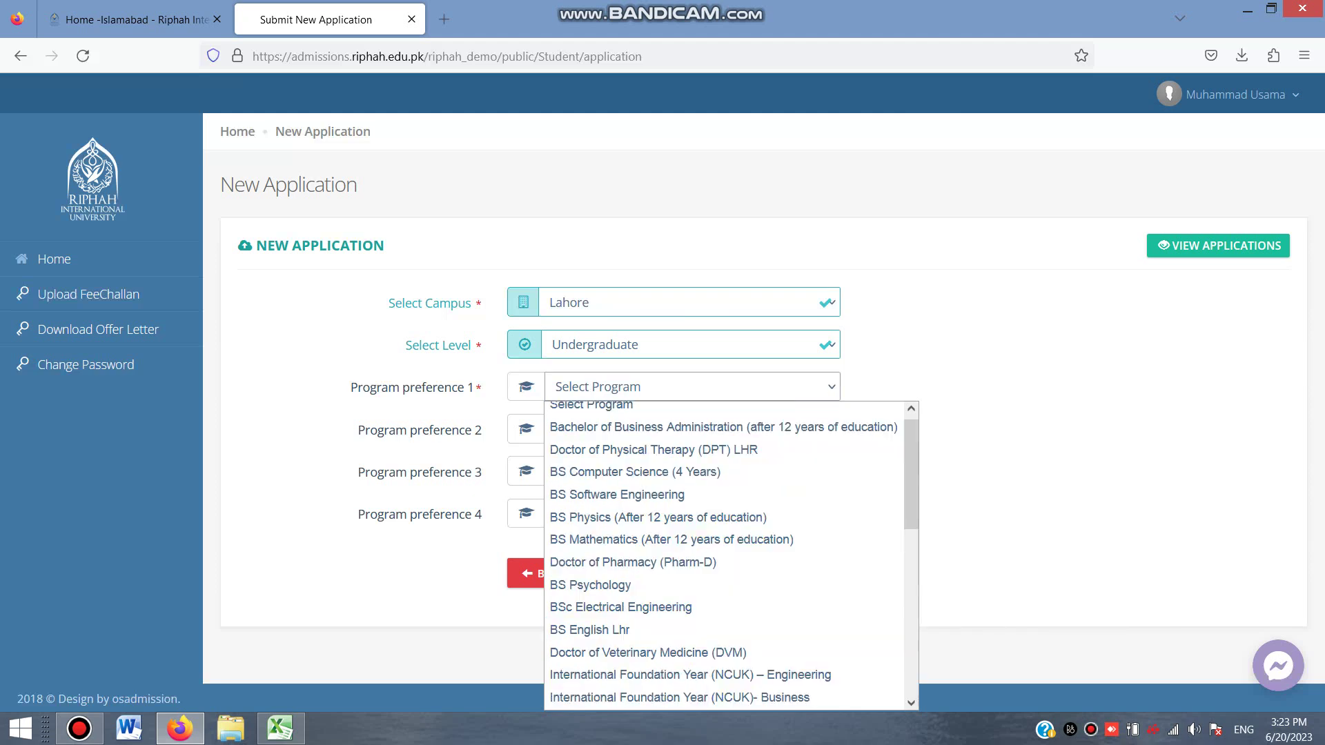
left_click(633, 562)
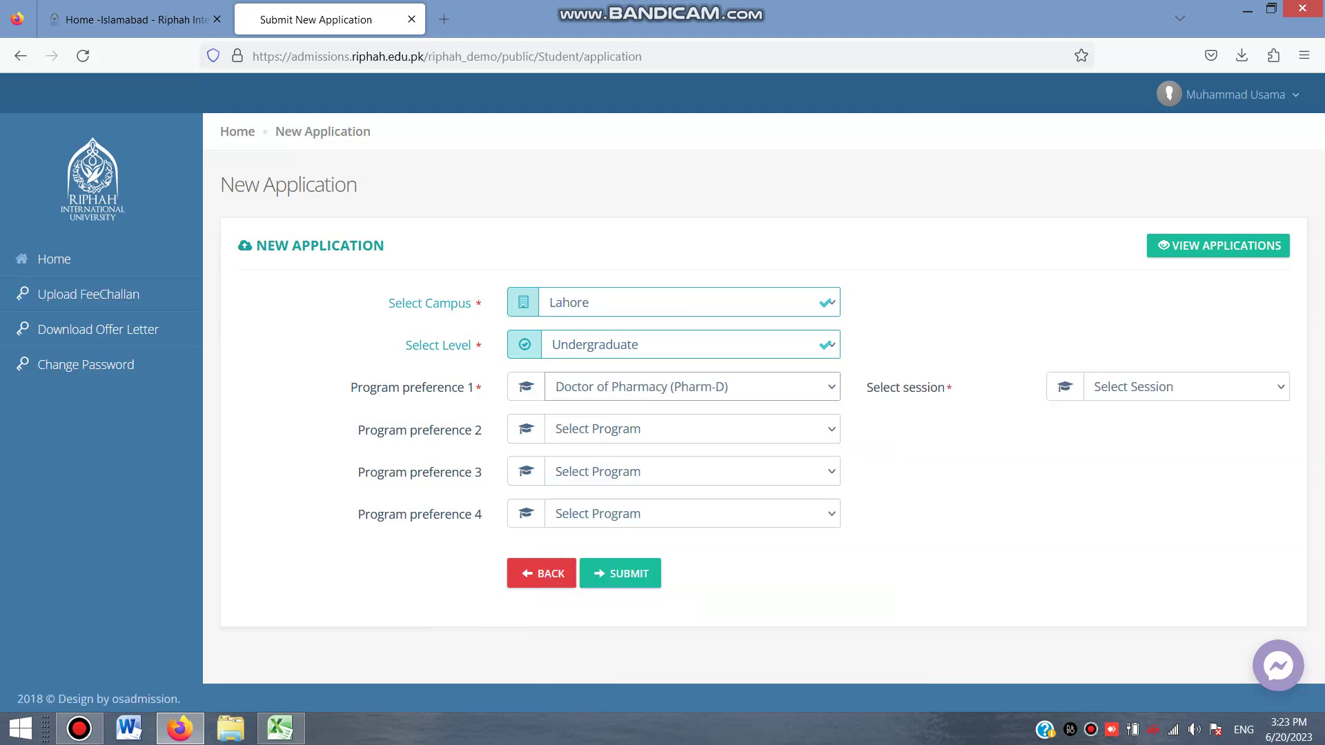
left_click(690, 387)
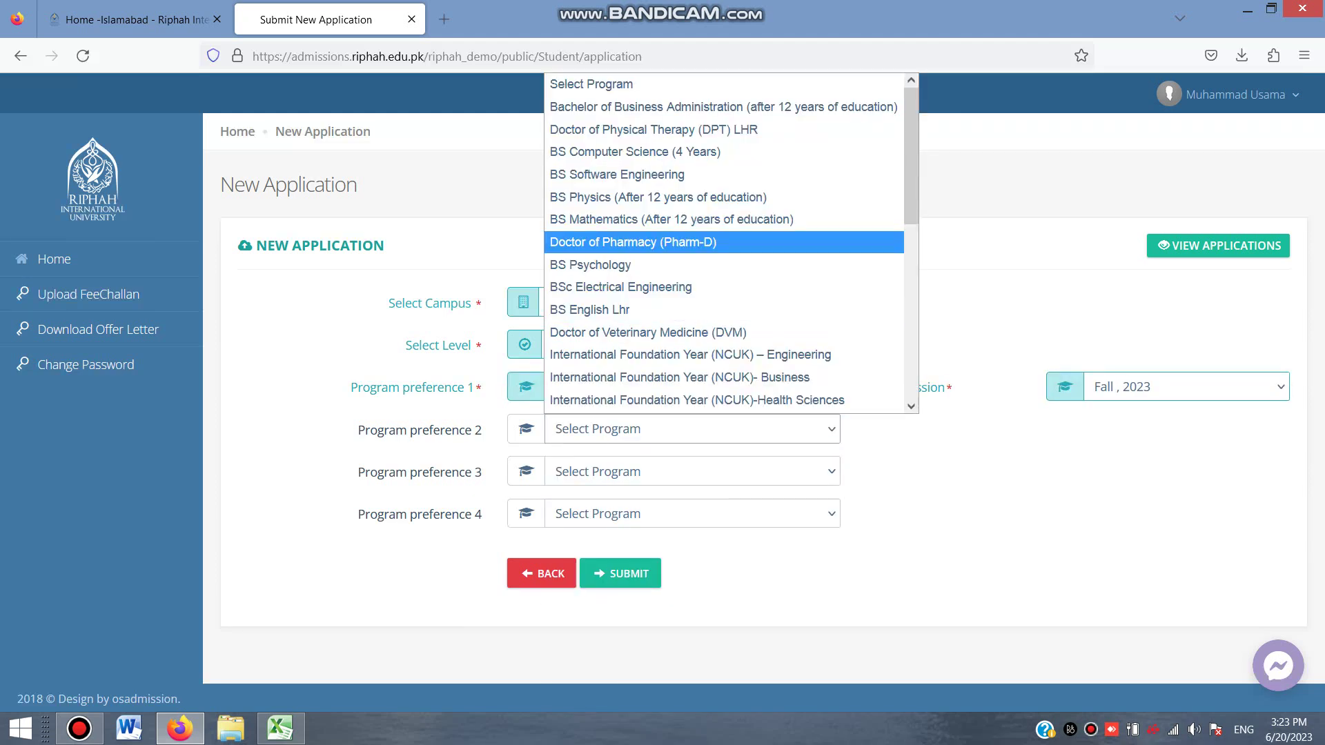
left_click(653, 129)
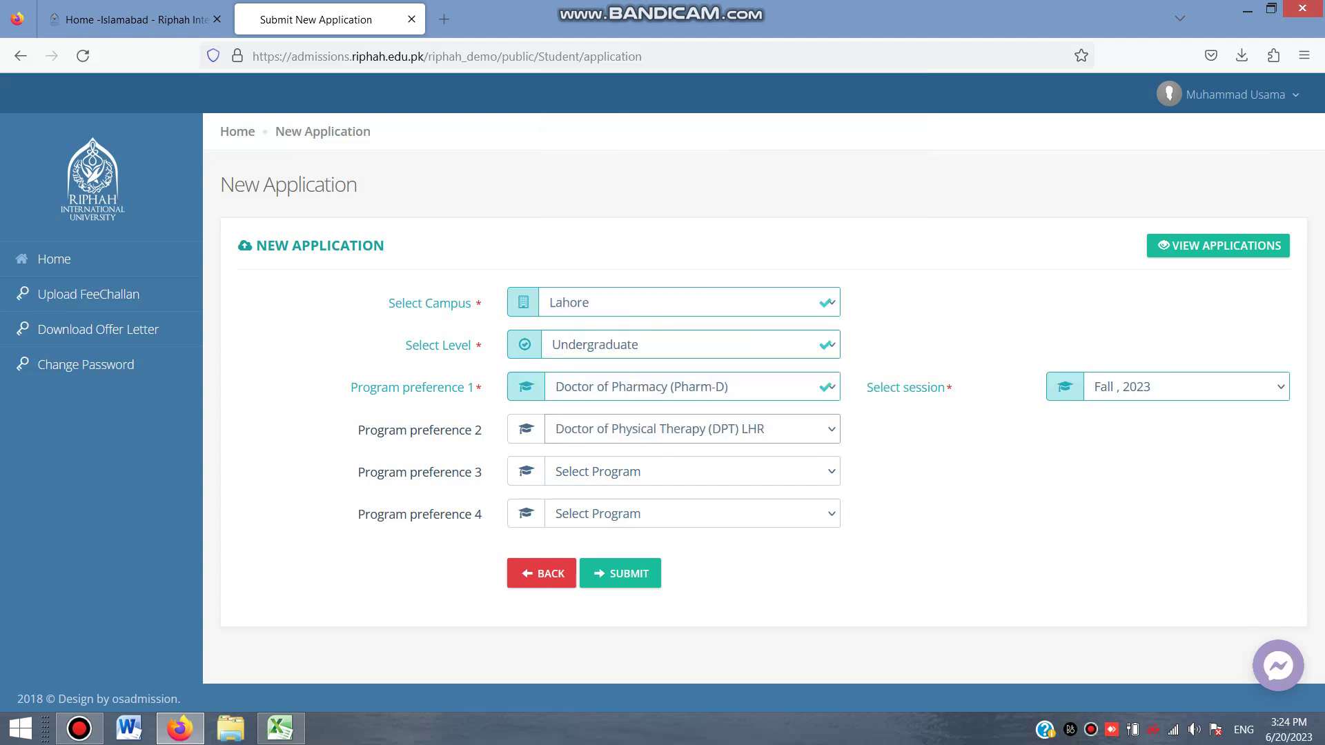
Choose DVM and BS MIT as third and fourth preferences and submit
left_click(690, 472)
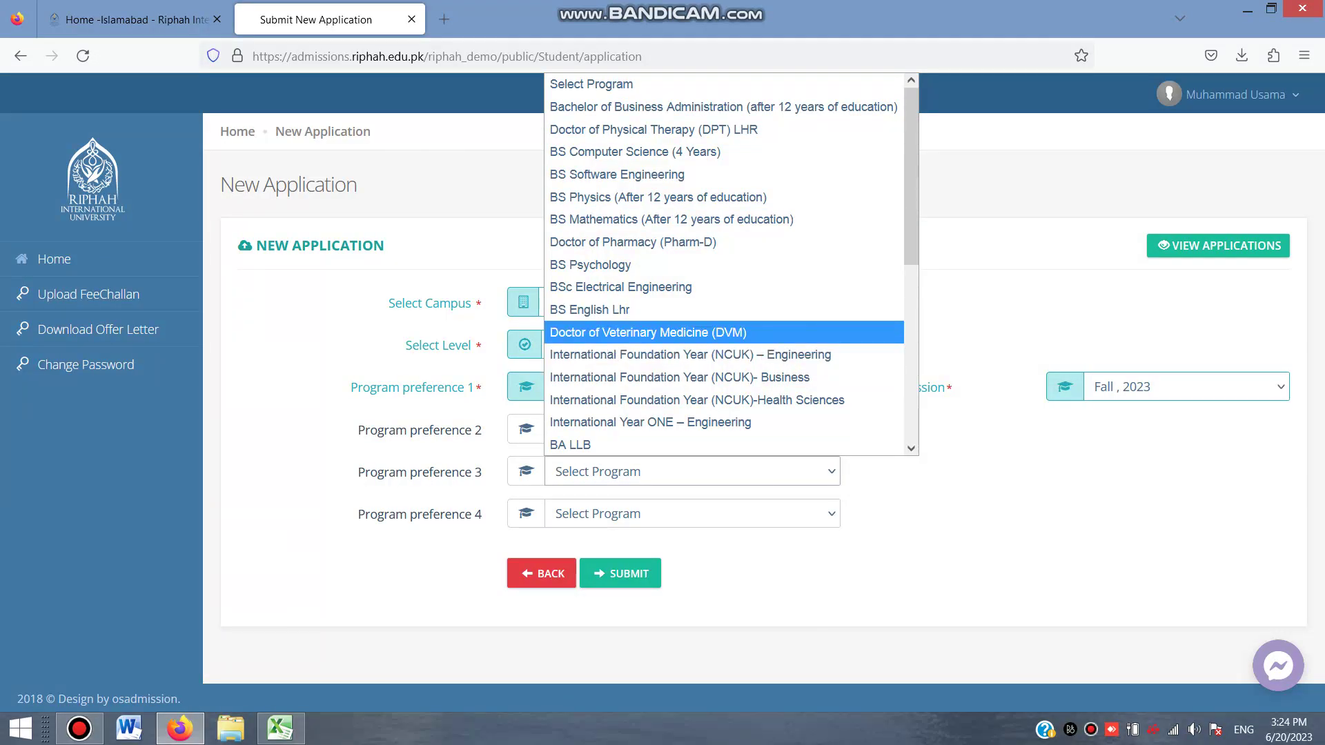
key("Return")
key("alt+Down")
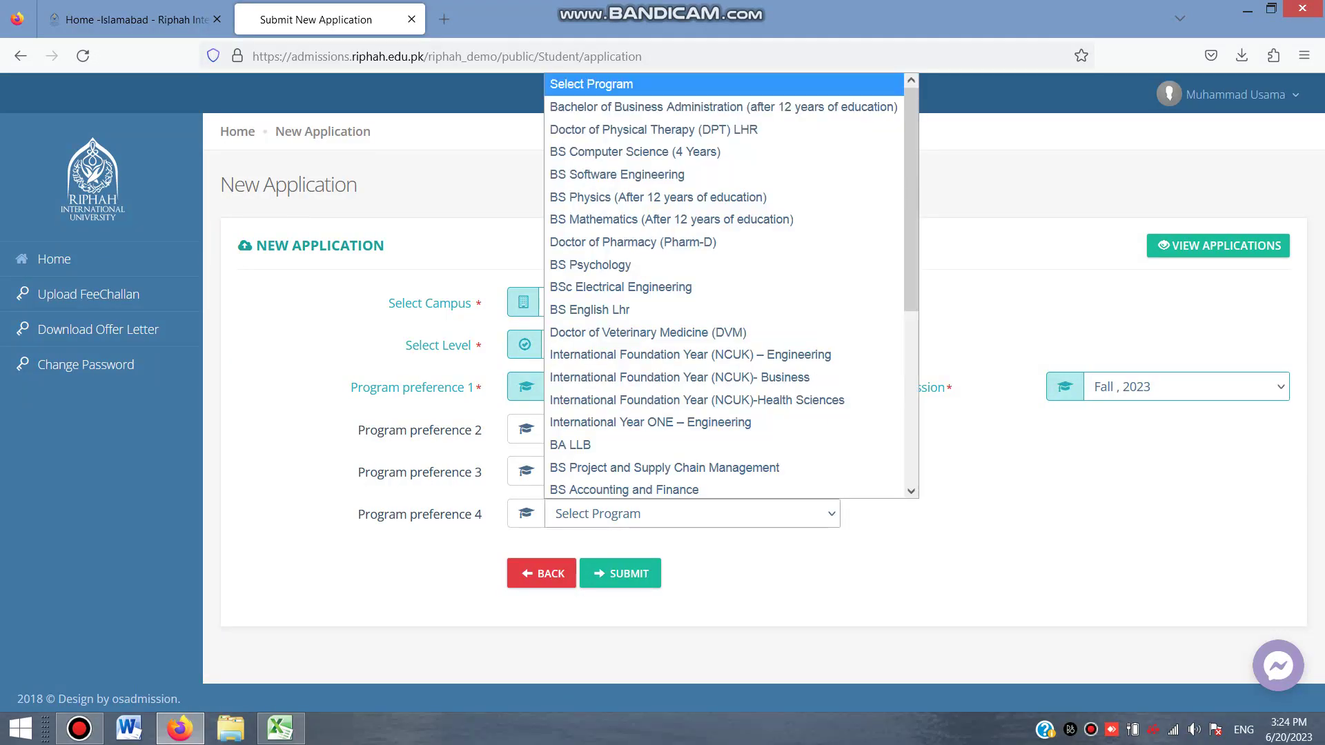
key("Down")
key("Down")
key("Down")
key("Down")
key("Down")
key("Down")
key("Down")
key("Down")
key("Down")
key("Down")
key("Down")
key("Down")
key("Down")
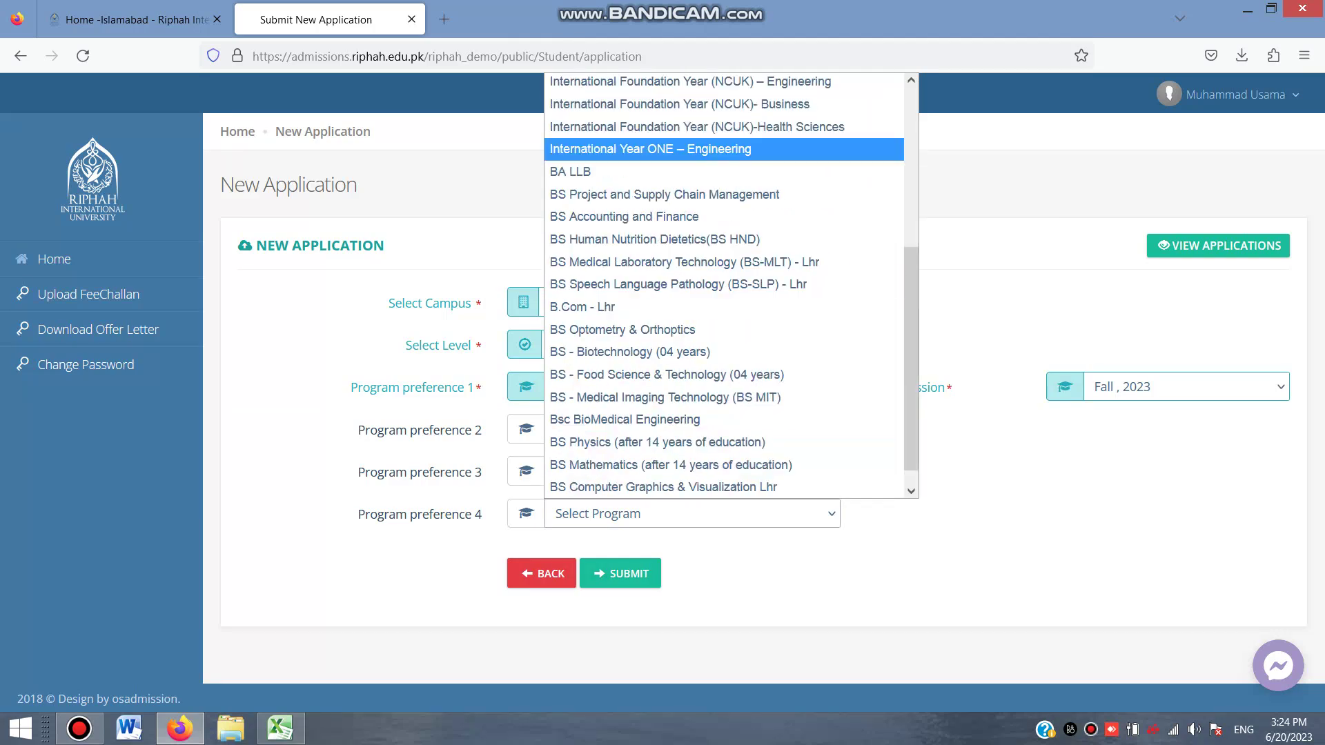
key("Up")
key("Up")
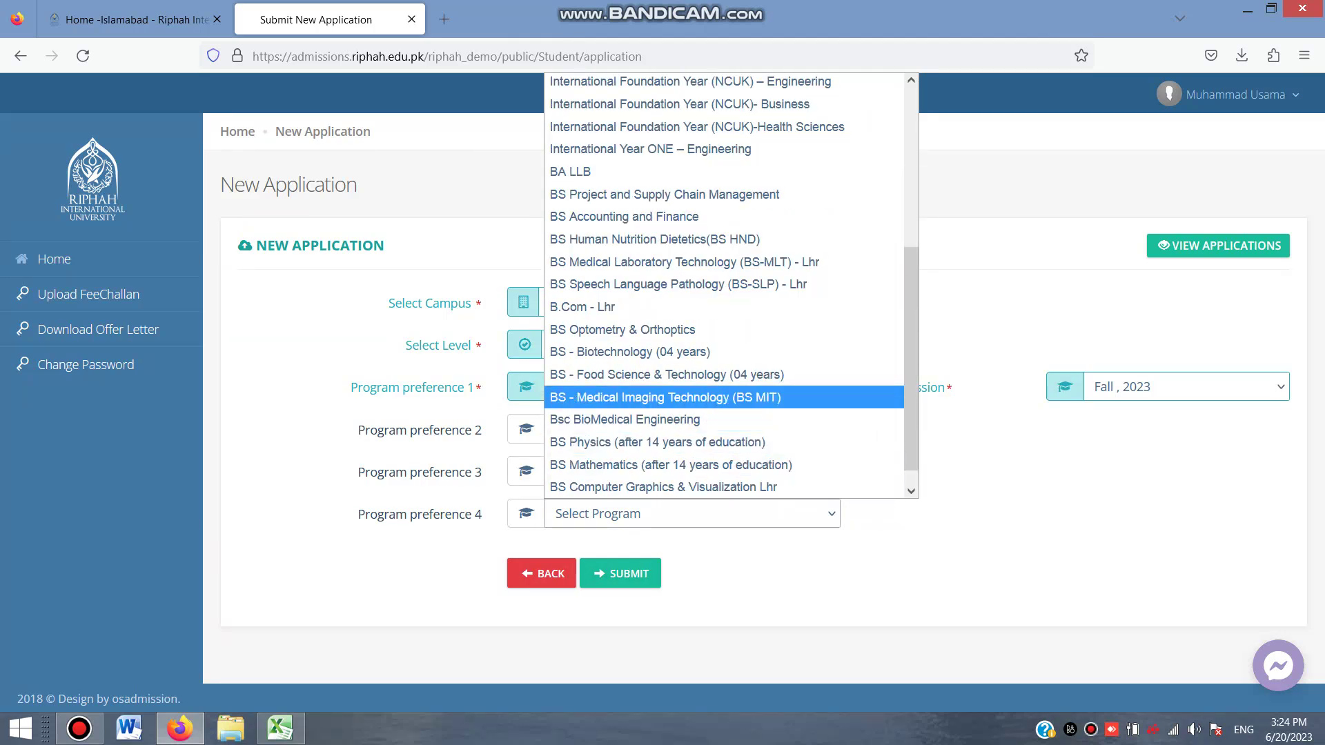
key("Return")
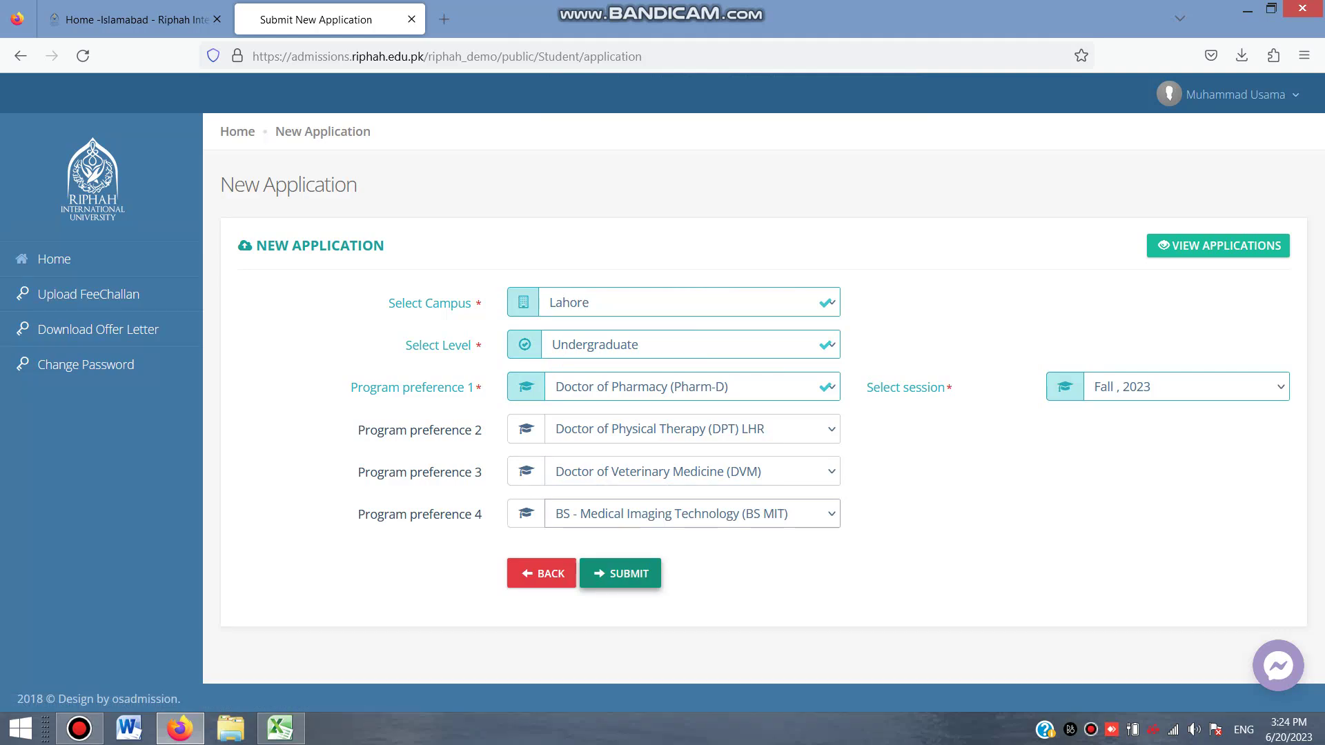
left_click(620, 574)
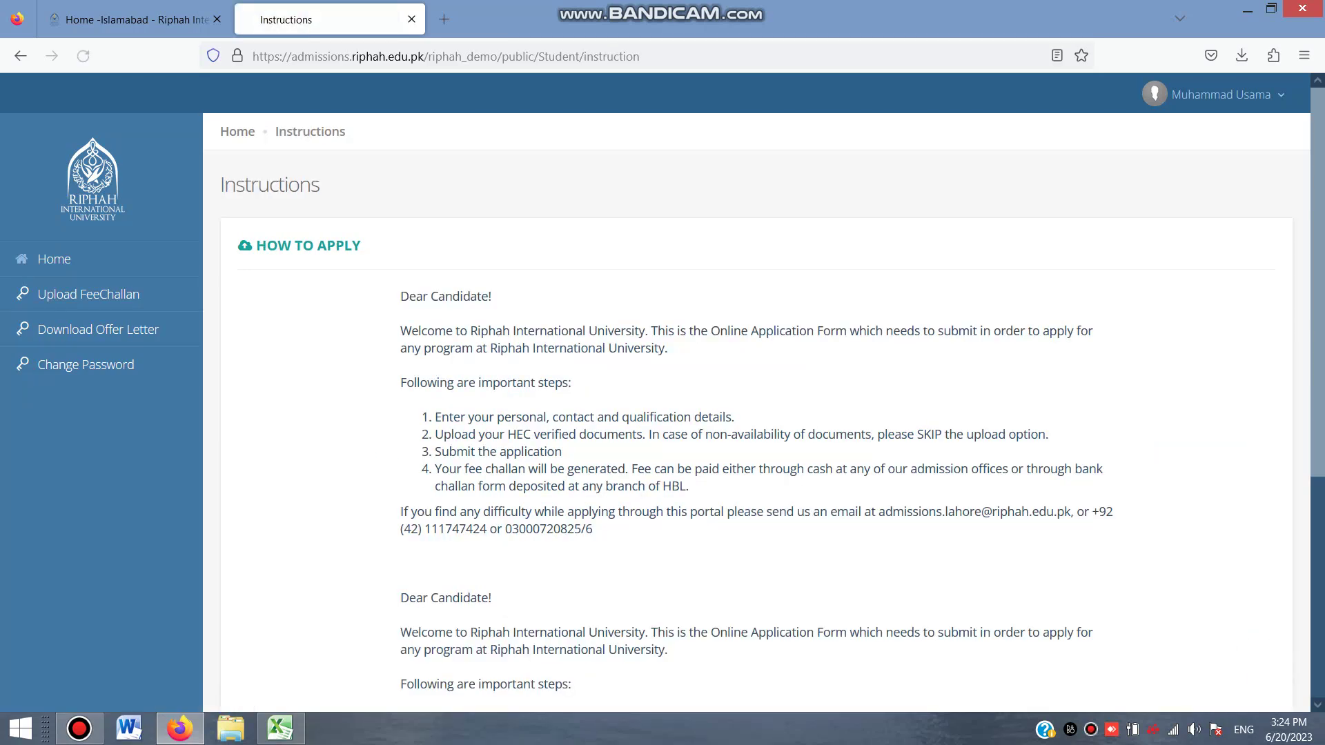
Scroll past the how-to-apply instructions and continue to the application form
scroll(756, 412, "down", 4)
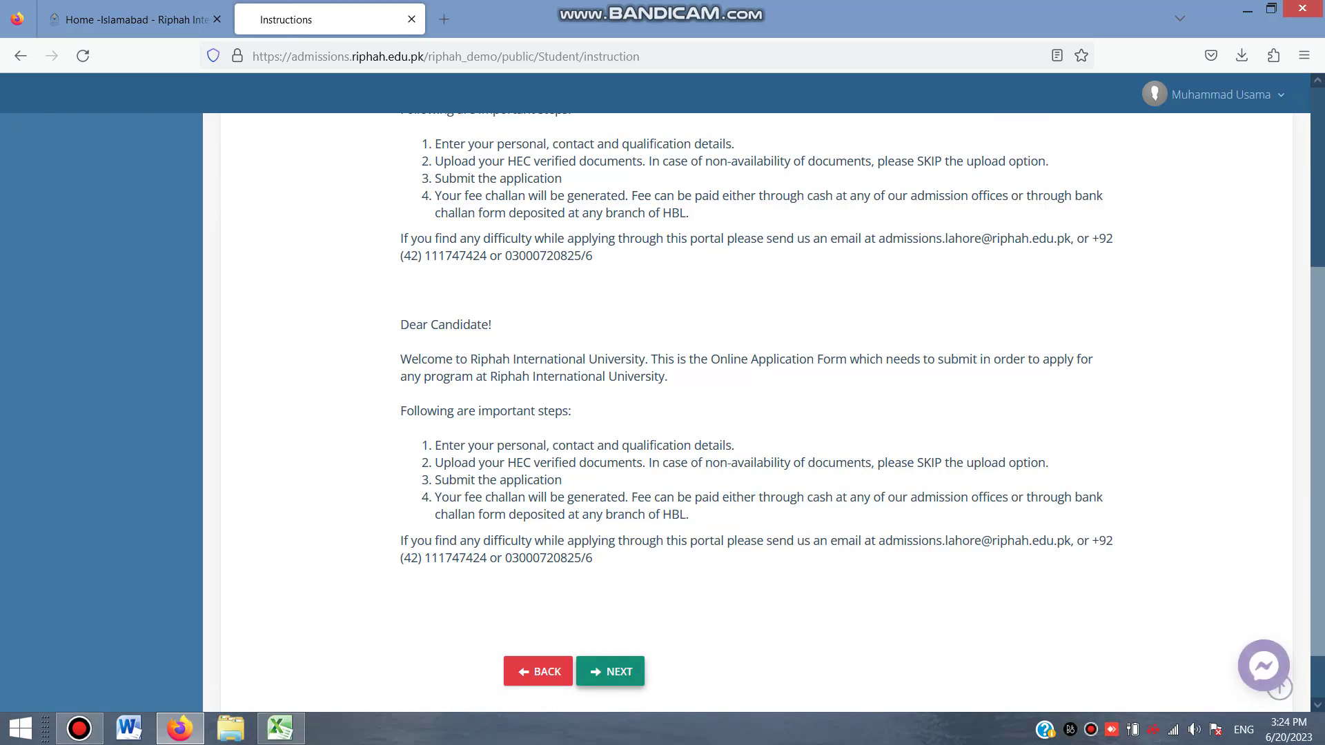
left_click(610, 671)
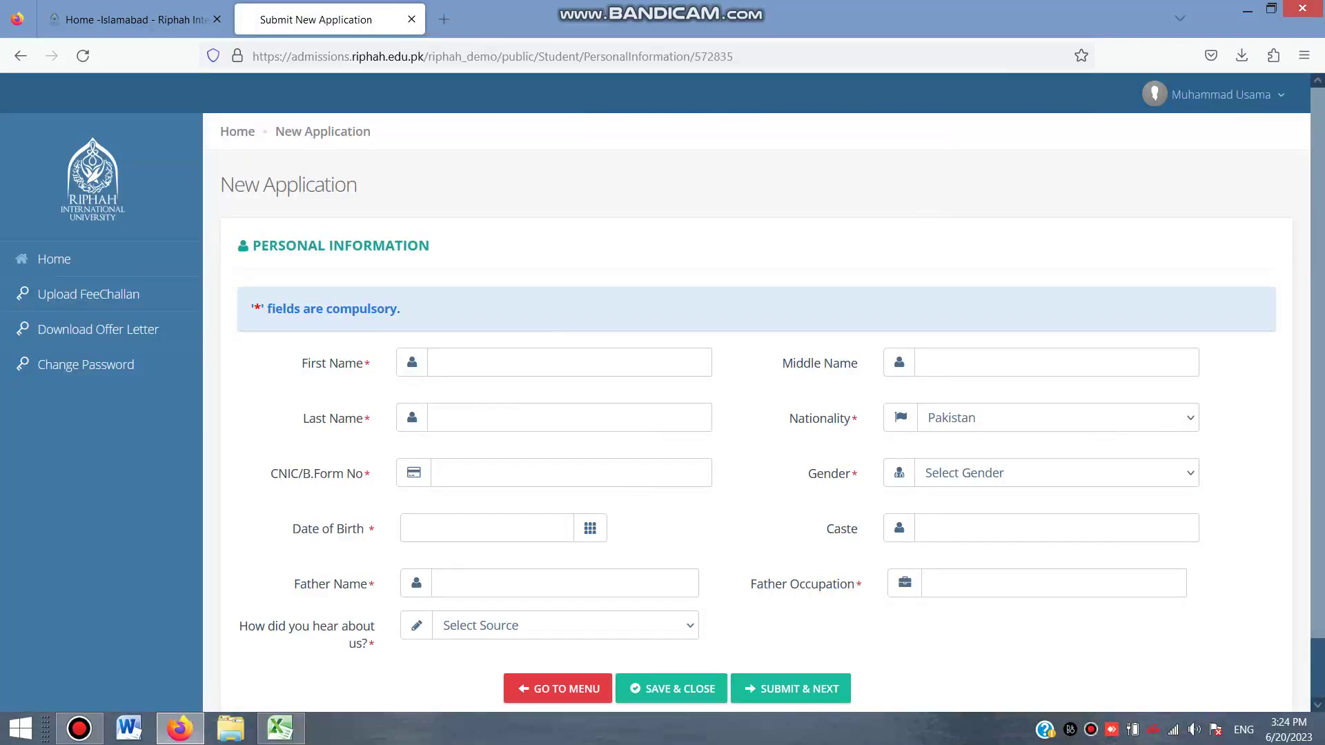
Enter the applicant's first and last name, keep Pakistan nationality, and fill in the CNIC number
scroll(759, 414, "down", 2)
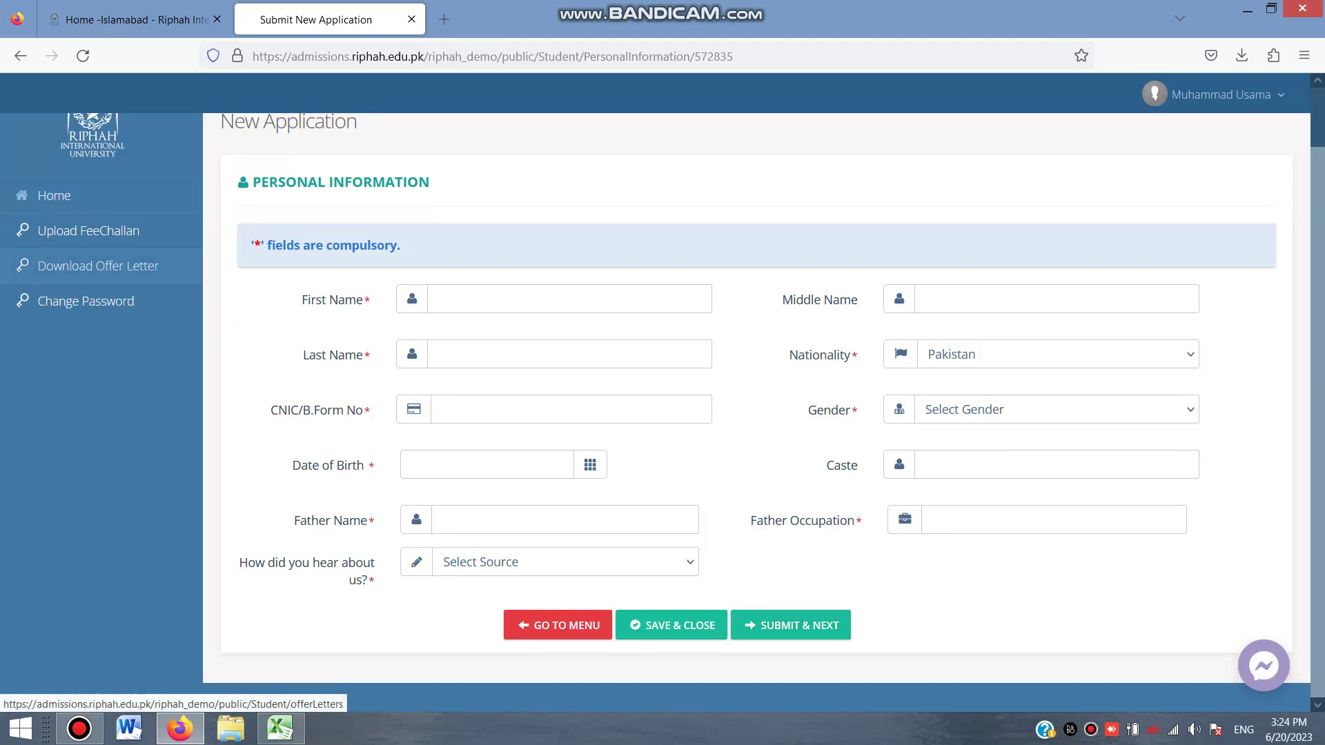
left_click(88, 231)
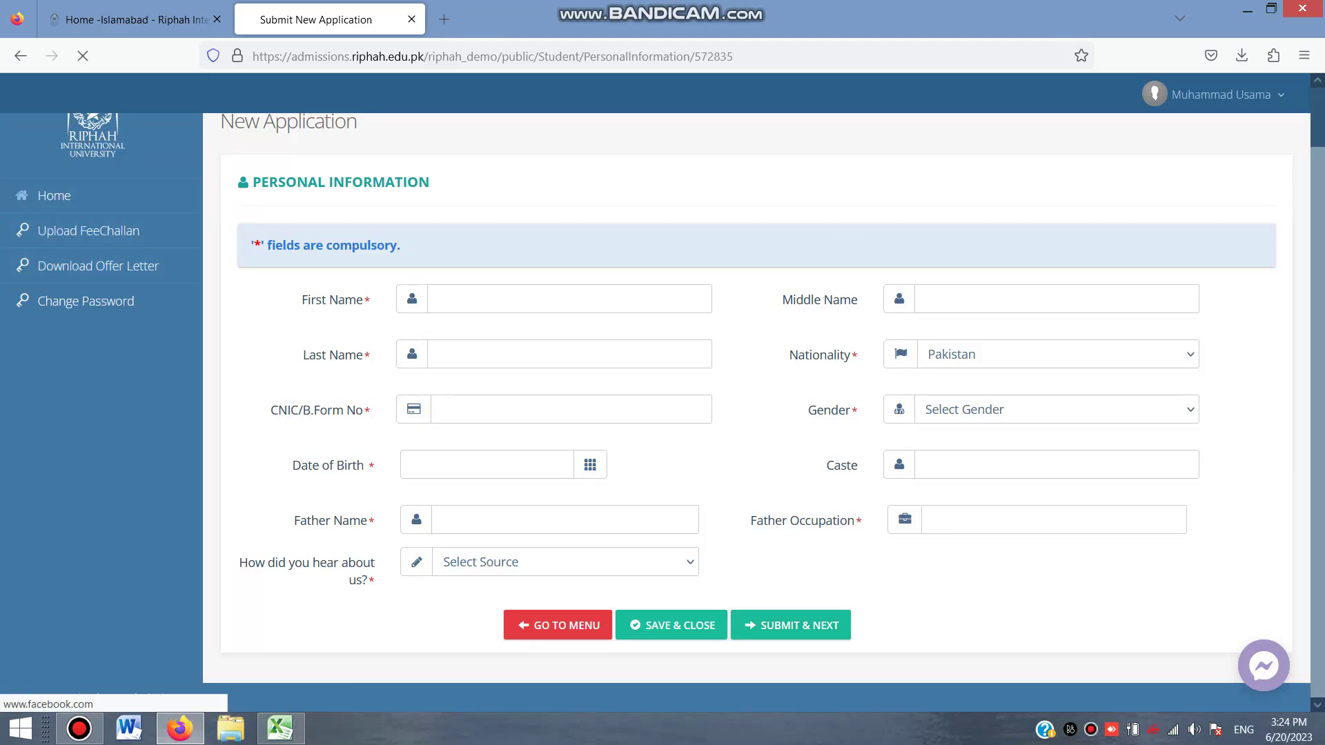
left_click(455, 299)
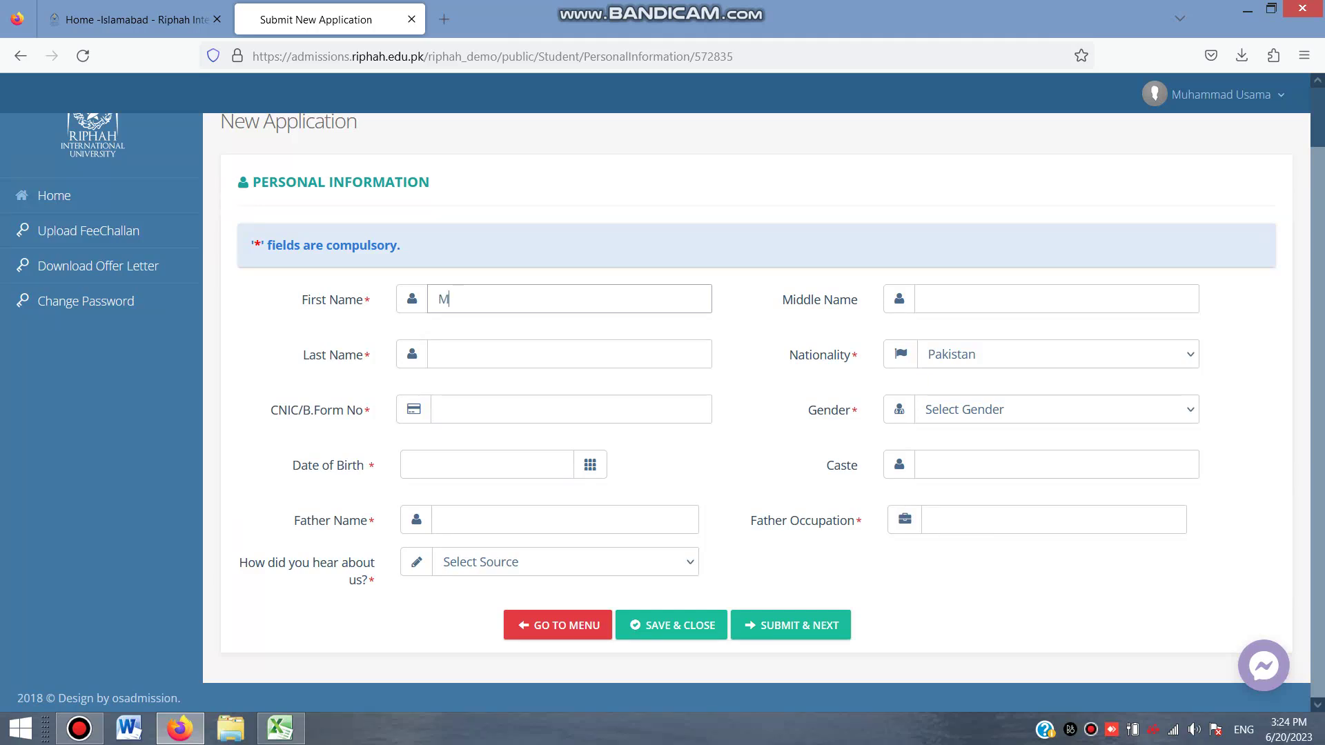
left_click(926, 298)
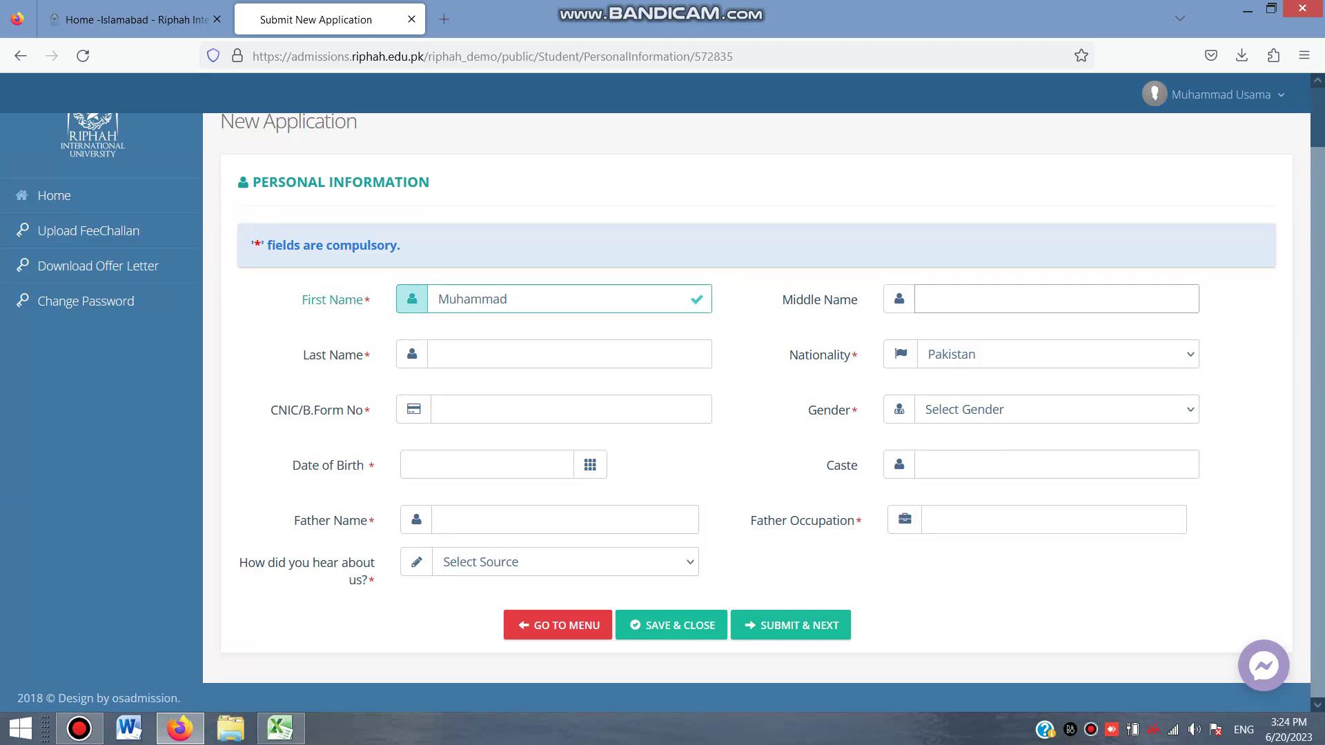
left_click(439, 354)
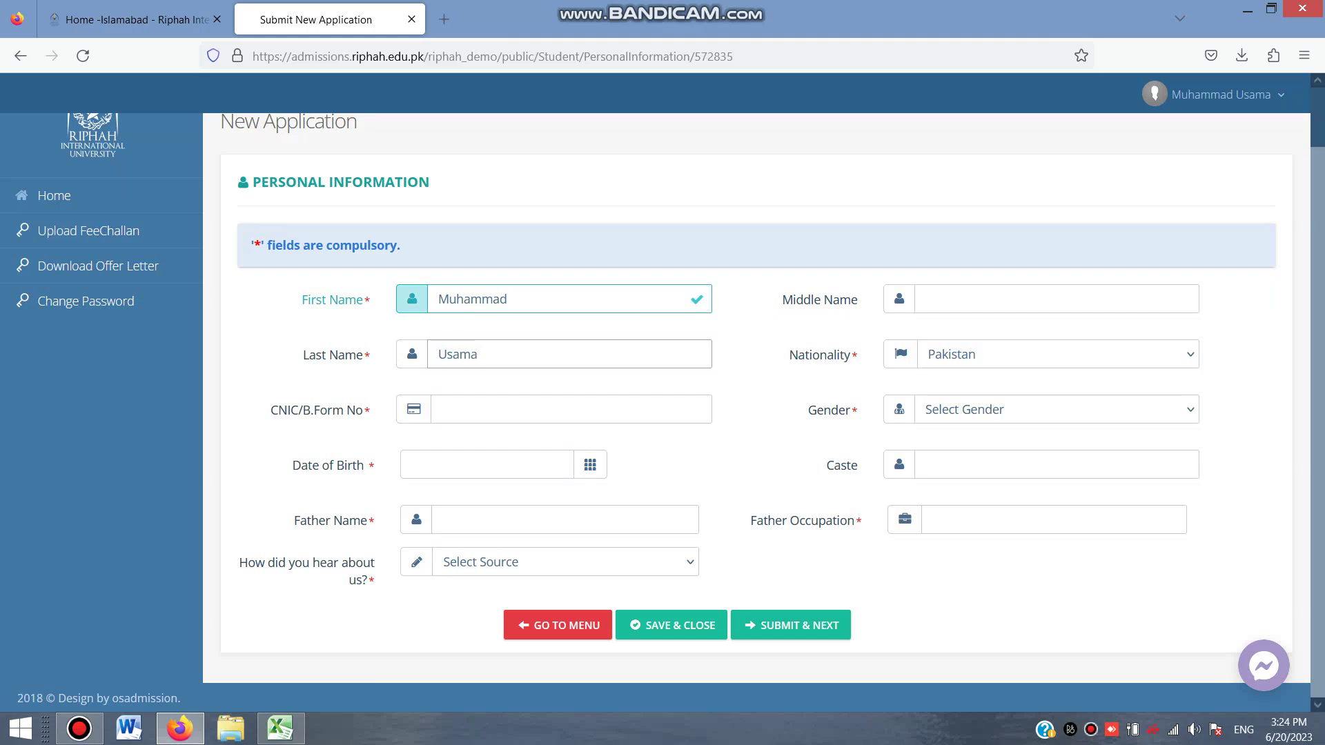
key("Tab")
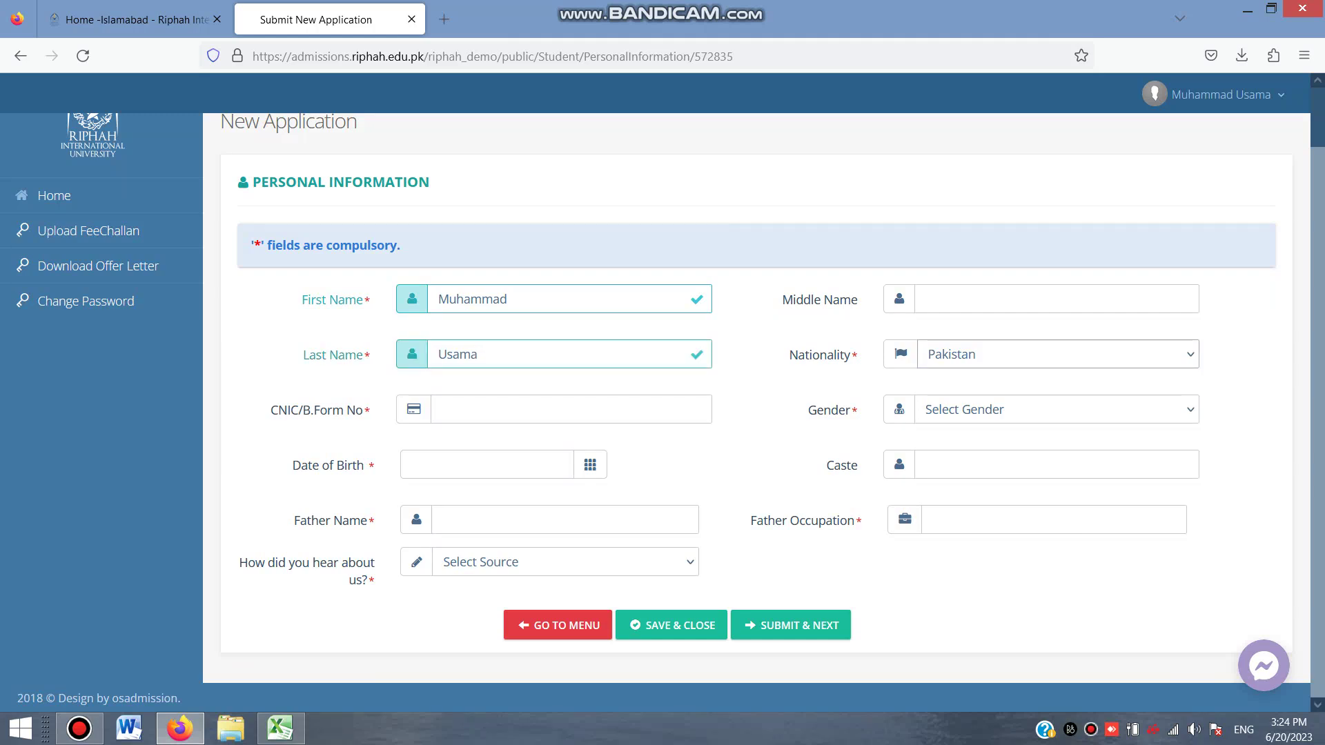
key("Tab")
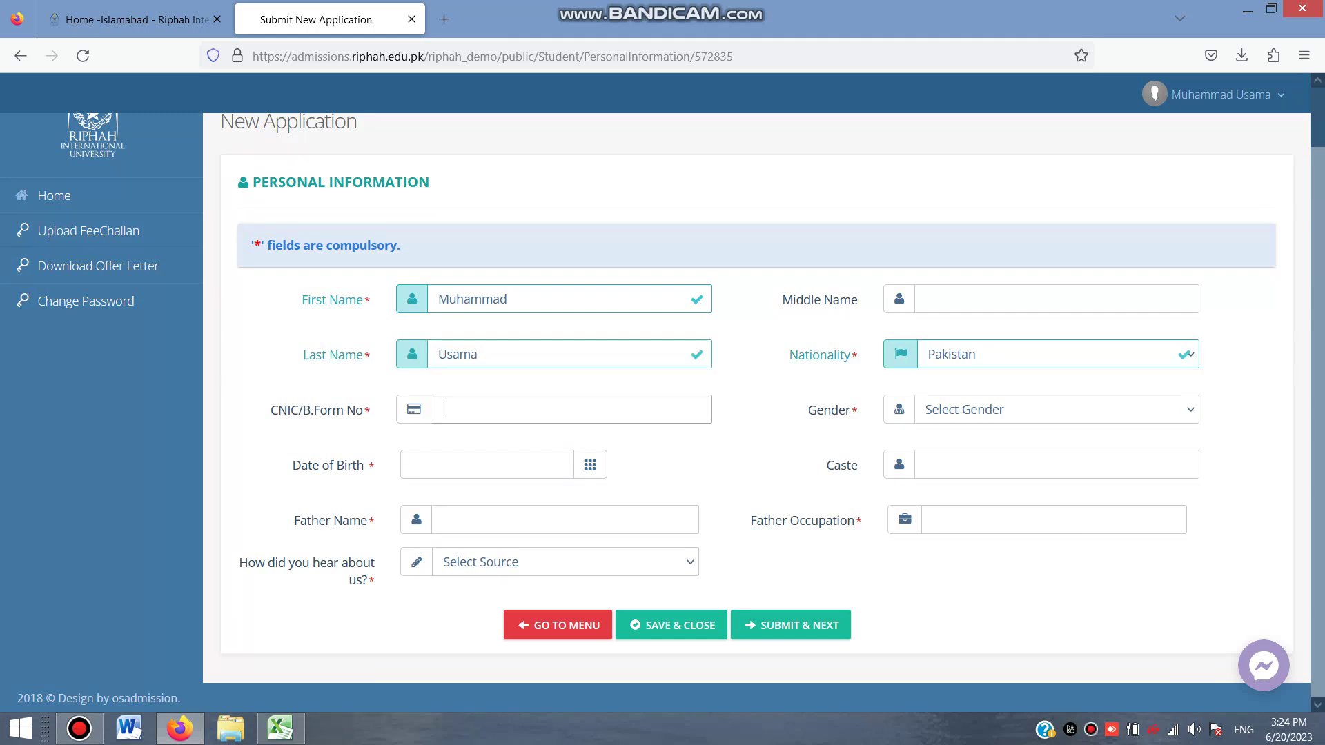
left_click(1056, 409)
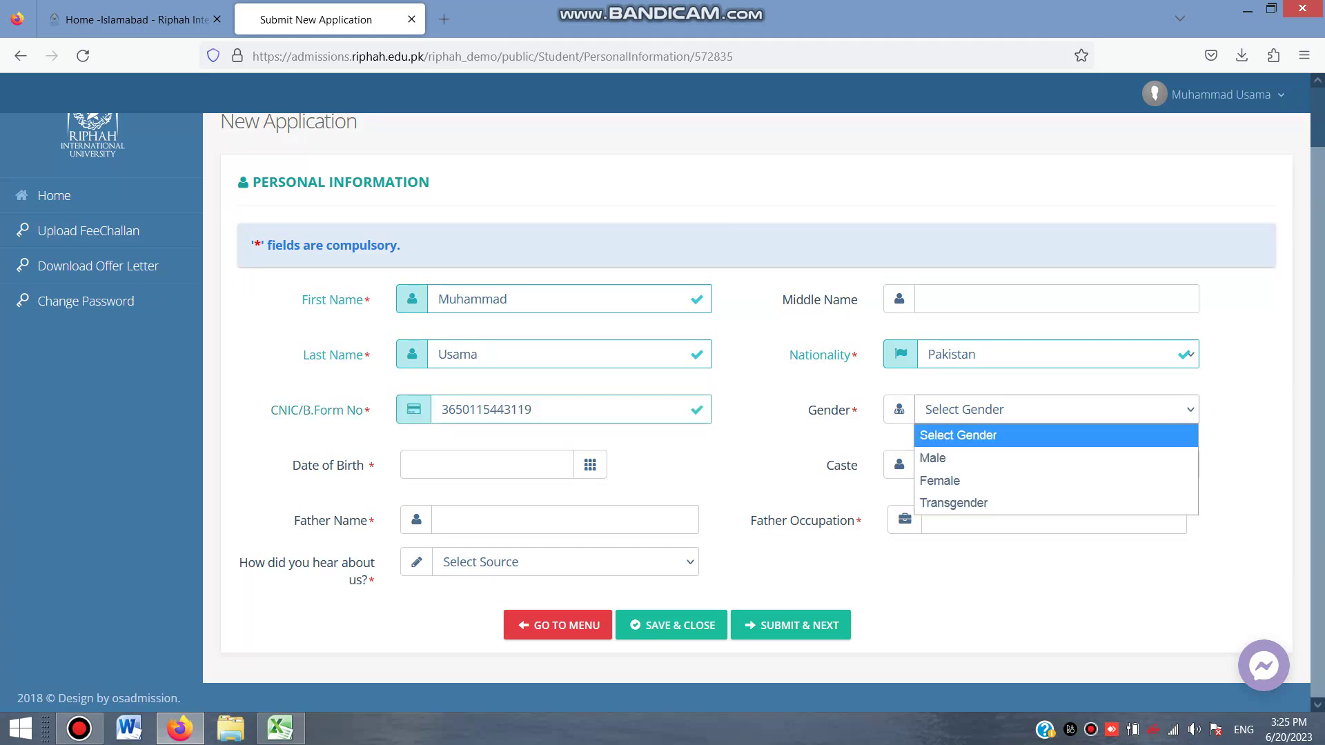
left_click(938, 456)
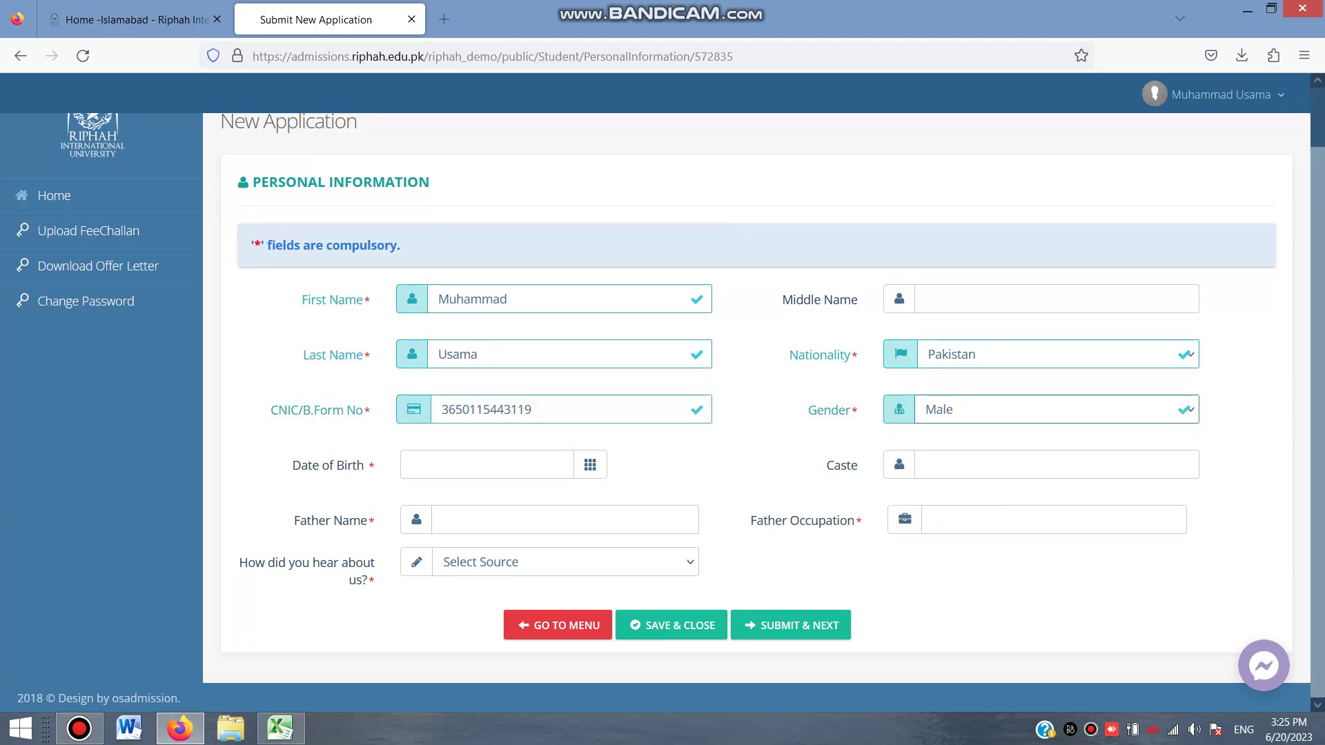
left_click(486, 464)
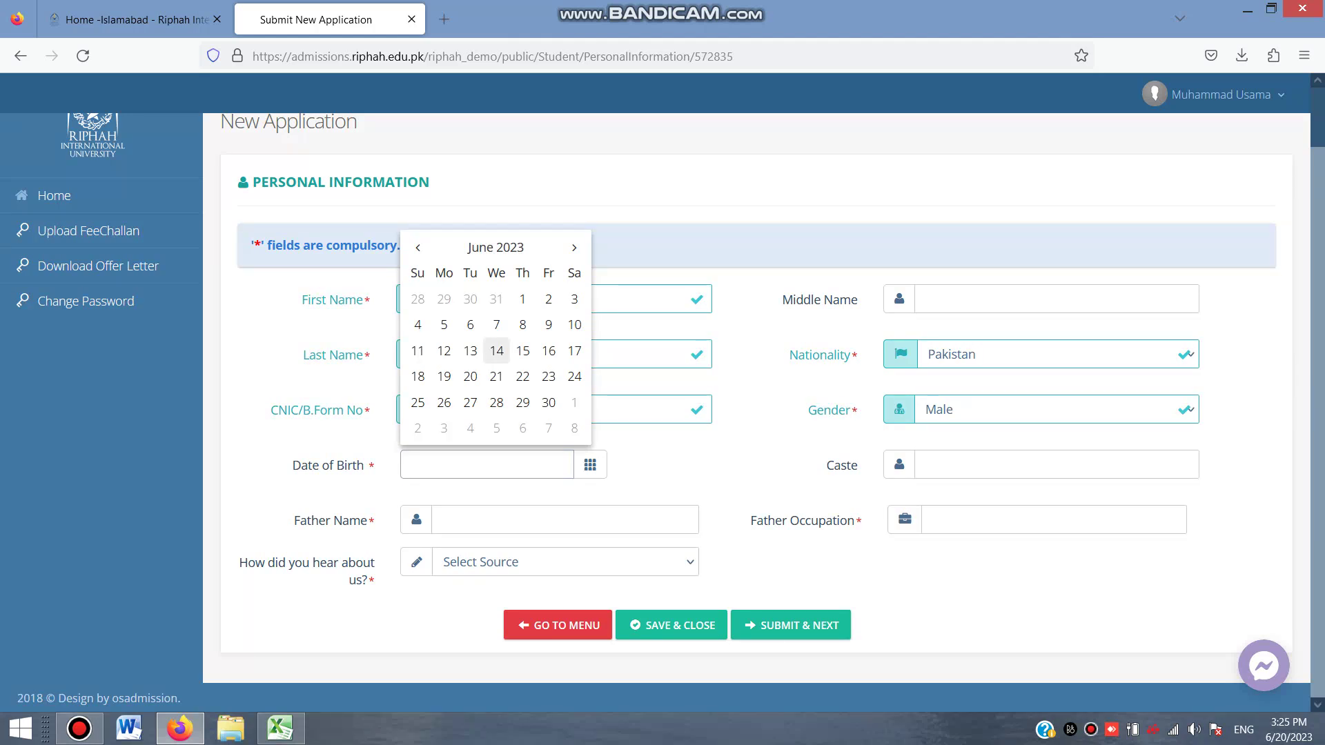
left_click(495, 248)
left_click(493, 269)
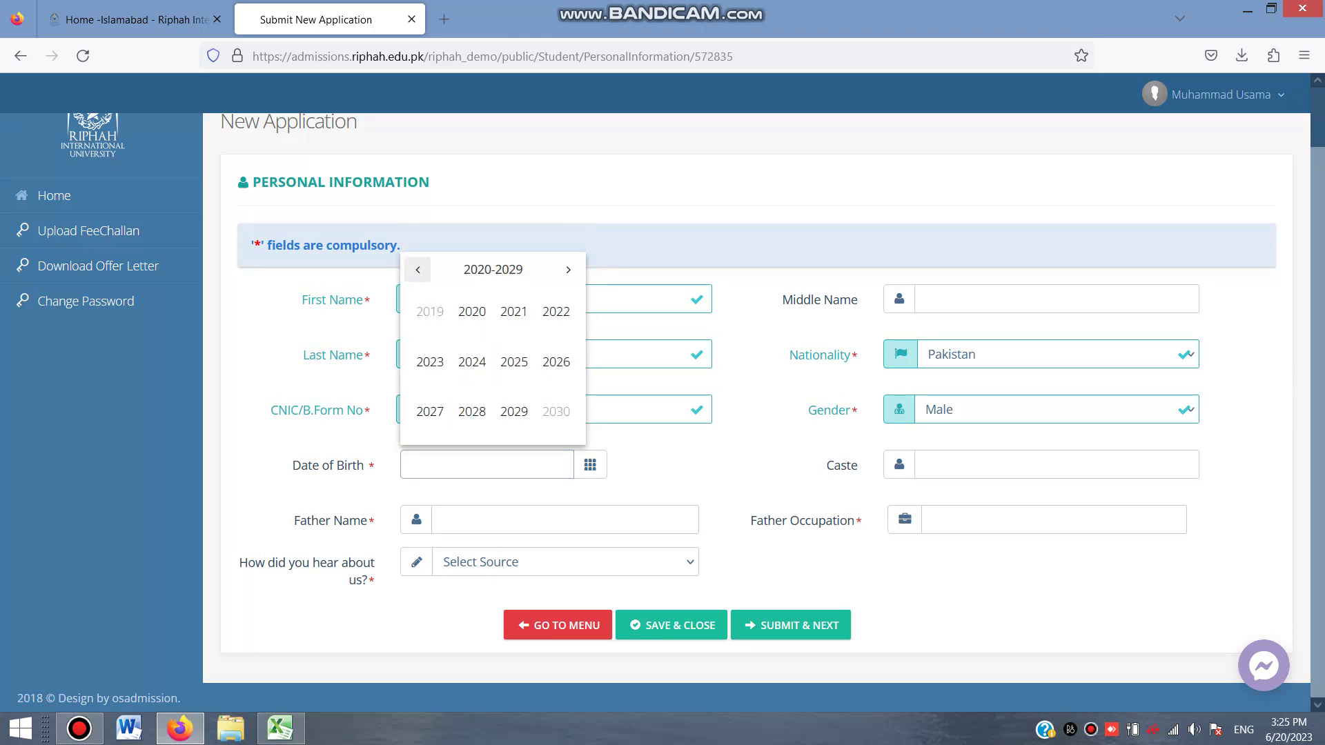
left_click(417, 269)
left_click(418, 269)
left_click(472, 362)
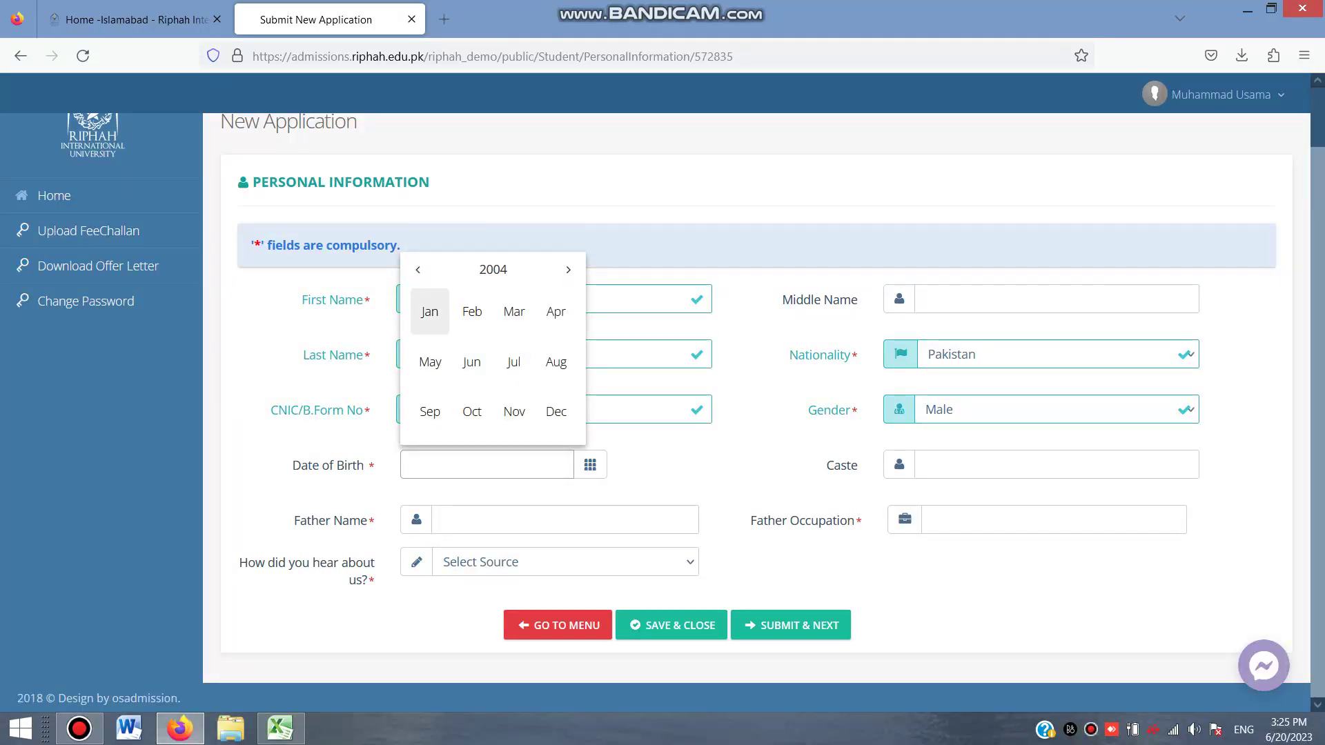
key("Escape")
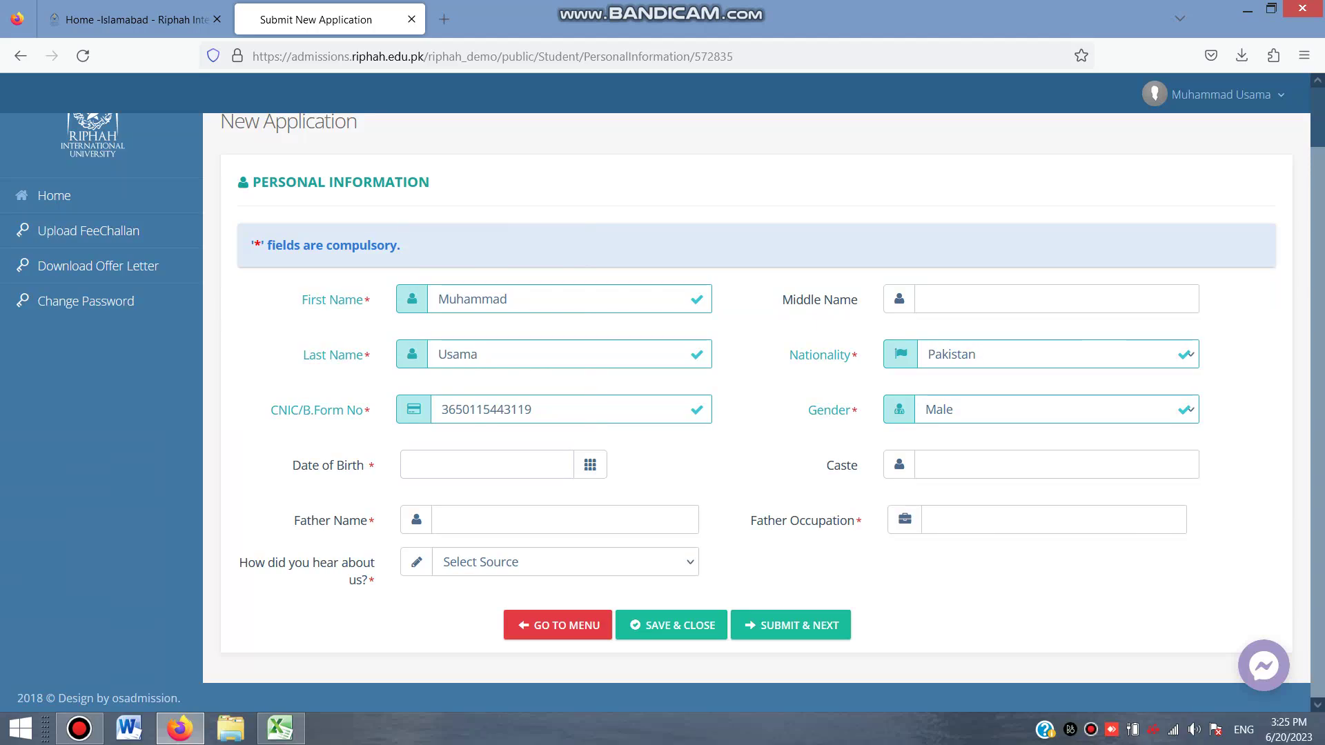
left_click(545, 465)
left_click(417, 247)
left_click(418, 247)
left_click(496, 351)
Enter the caste as Rajpoot, correcting the capitalisation typo
left_click(926, 465)
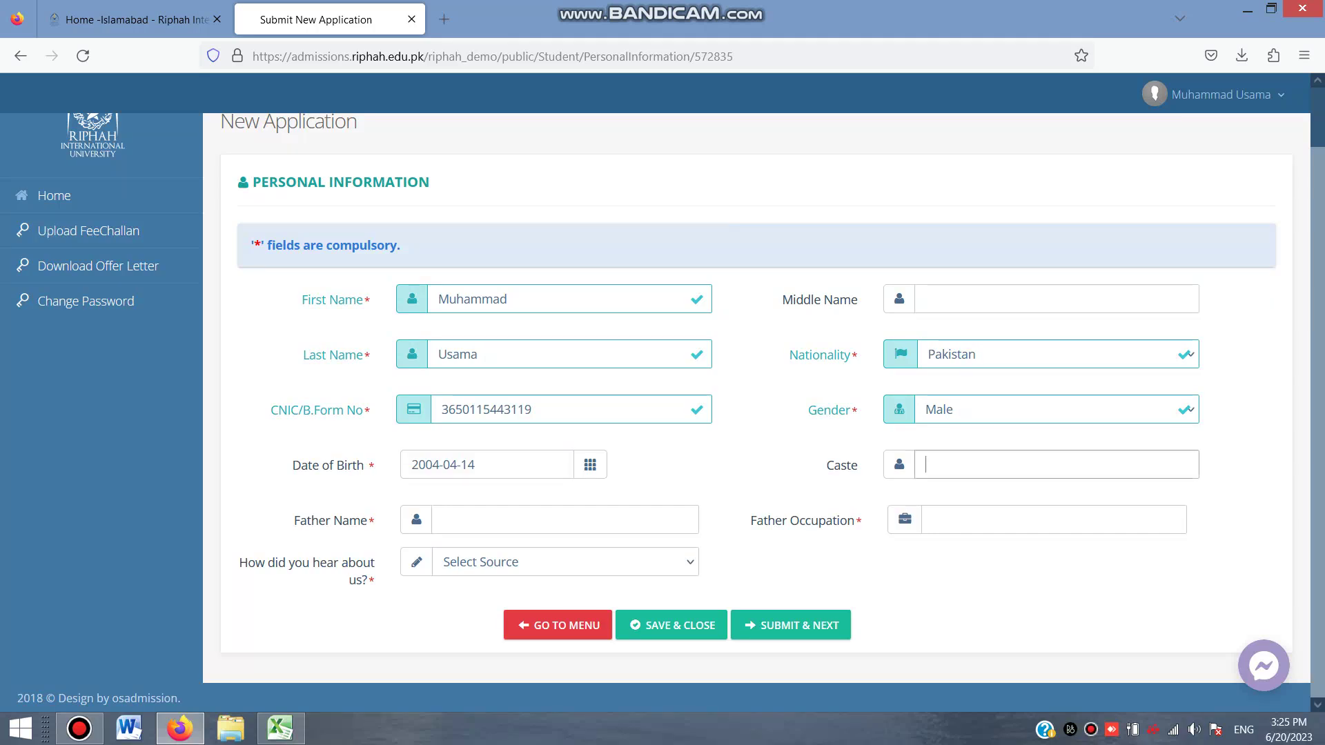
type("RAjpoot")
left_click(943, 464)
key("Delete")
key("BackSpace")
type("aj")
Enter the father's name, occupation Teacher, source Facebook, and submit the form
left_click(442, 519)
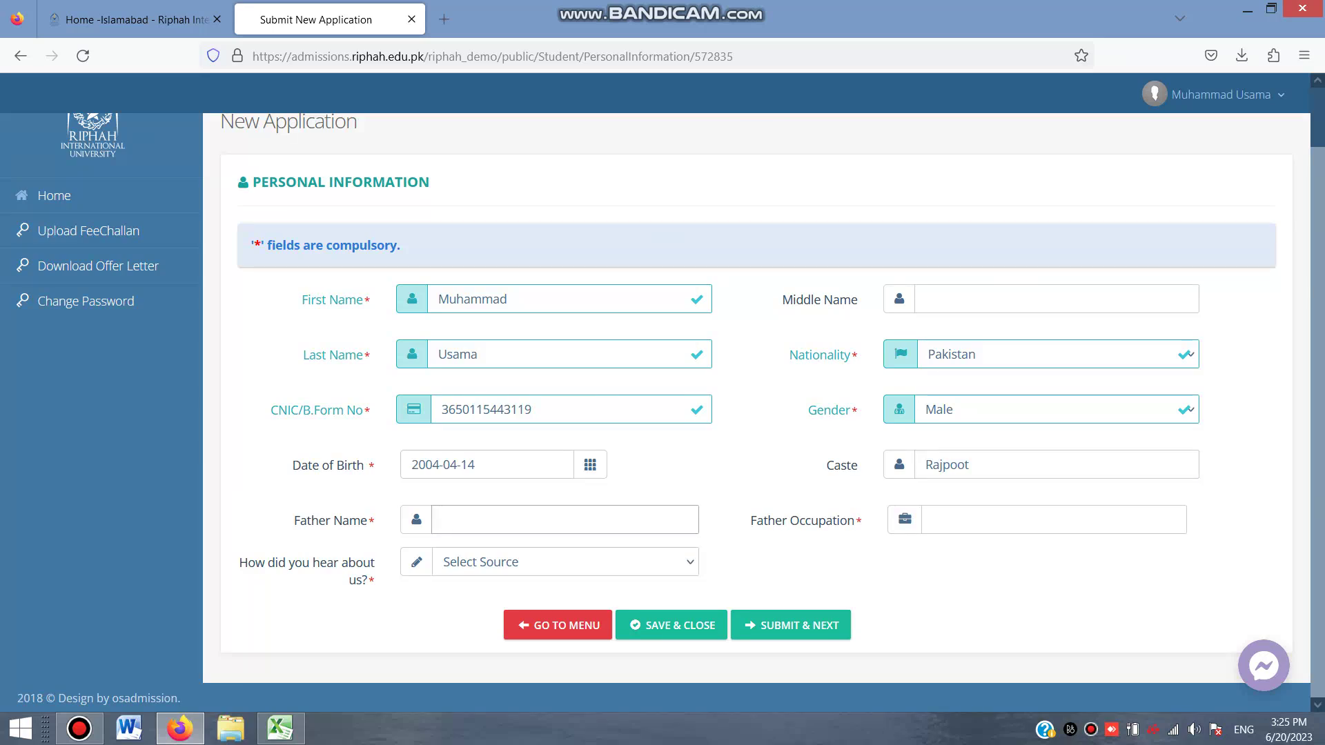
left_click(932, 520)
type("Teacher")
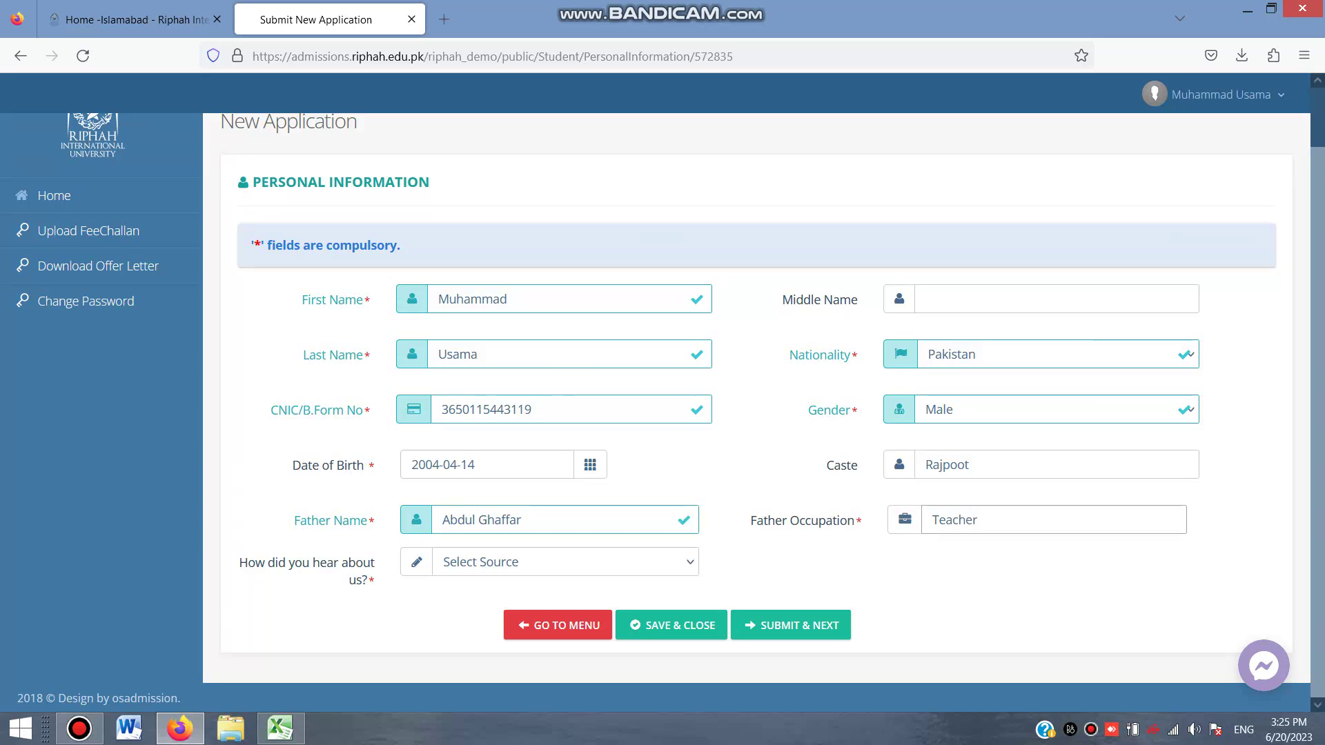
key("Tab")
key("alt+Down")
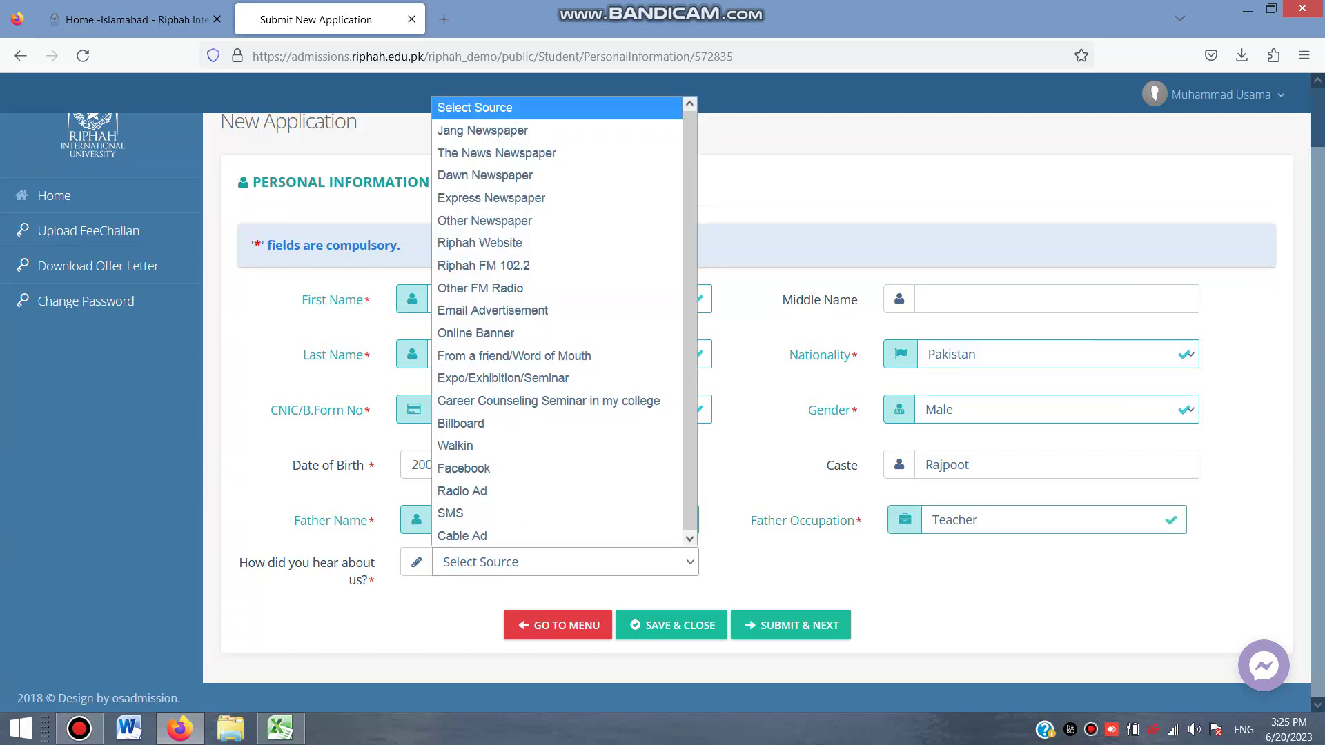
type("fa")
key("Return")
key("Tab")
key("Return")
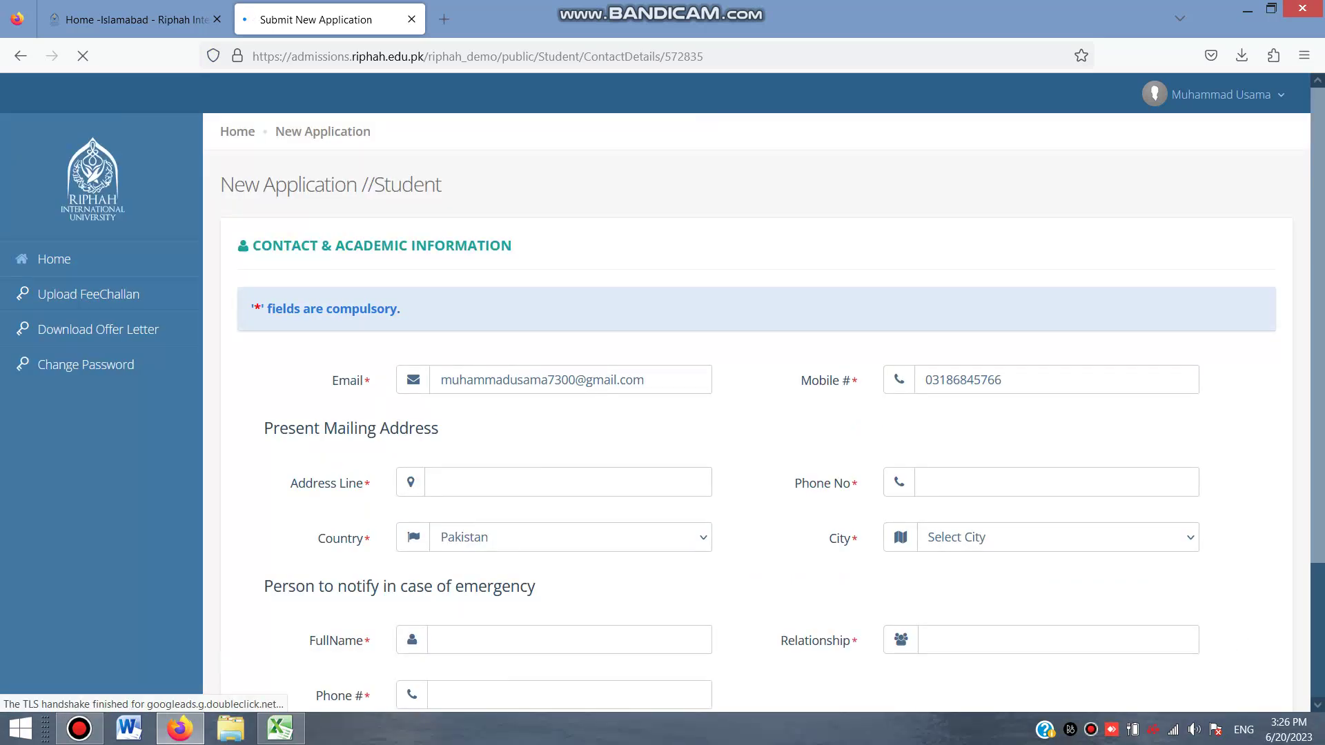
Enter the mailing address and phone number, and set the city to Sahiwal
scroll(759, 401, "down", 1)
left_click(441, 390)
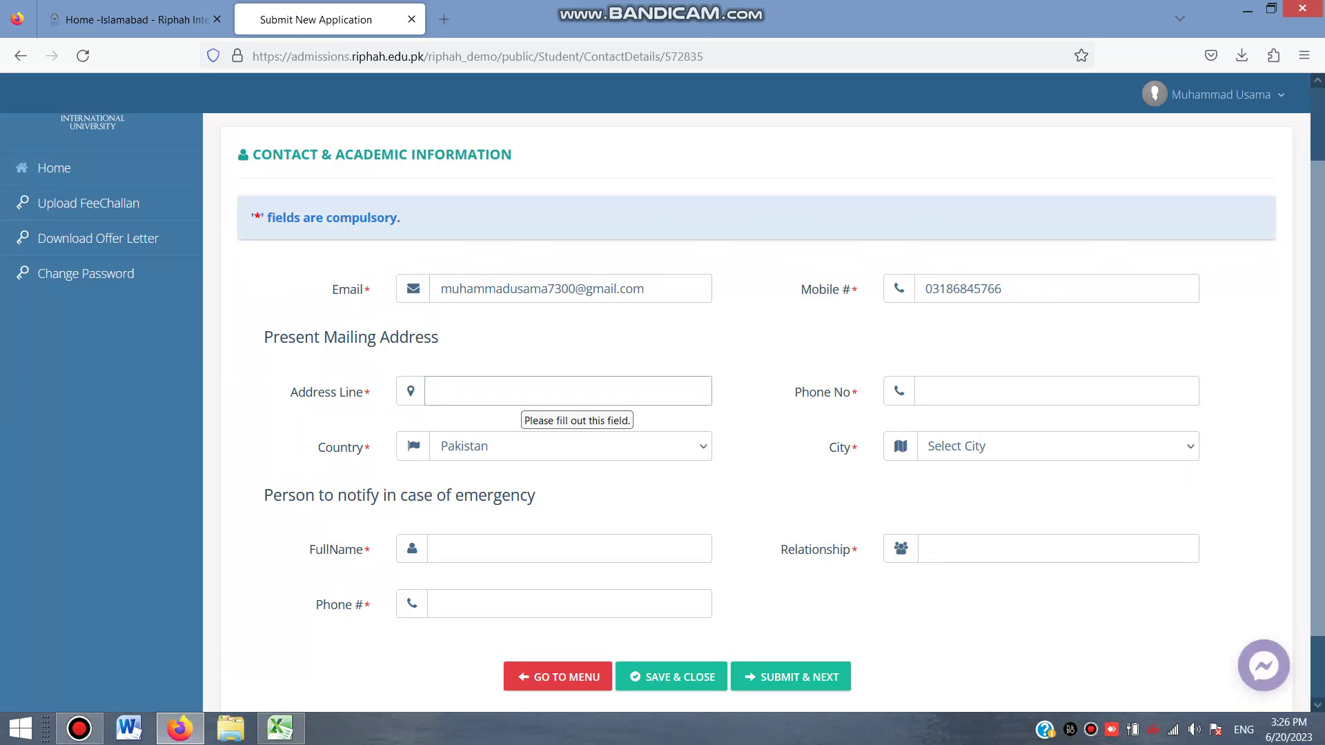
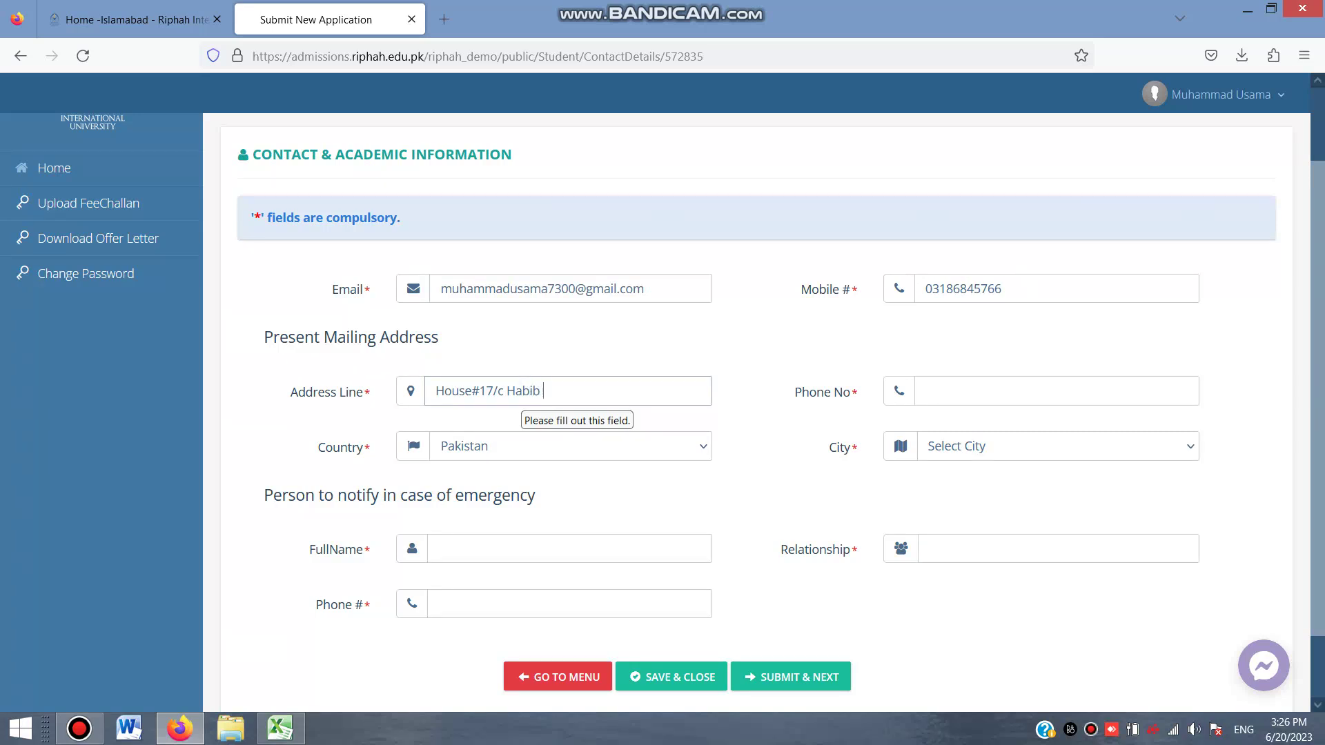
left_click(927, 391)
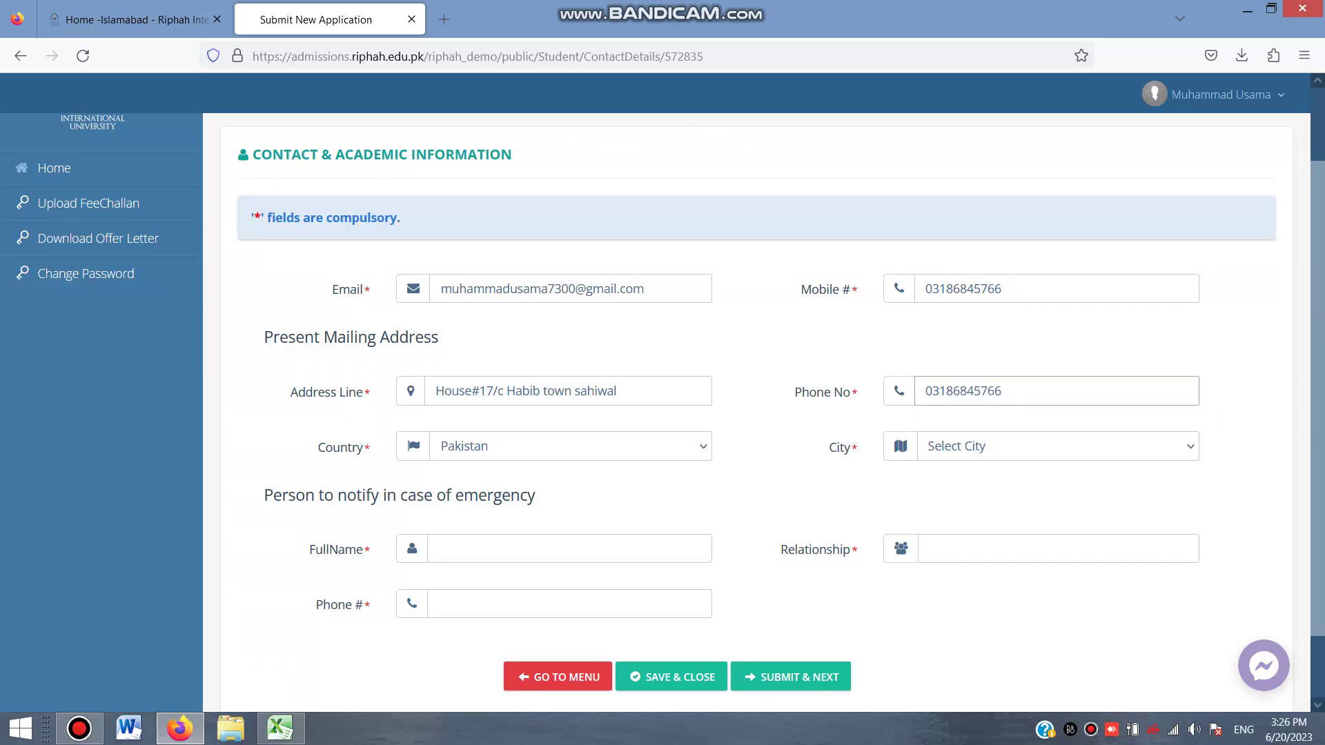
key("alt+Down")
key("Down")
key("Down")
key("Down")
key("Down")
key("Down")
key("Down")
key("Down")
key("Down")
key("Down")
key("Down")
key("Down")
key("Down")
key("Down")
key("Down")
key("Down")
key("s")
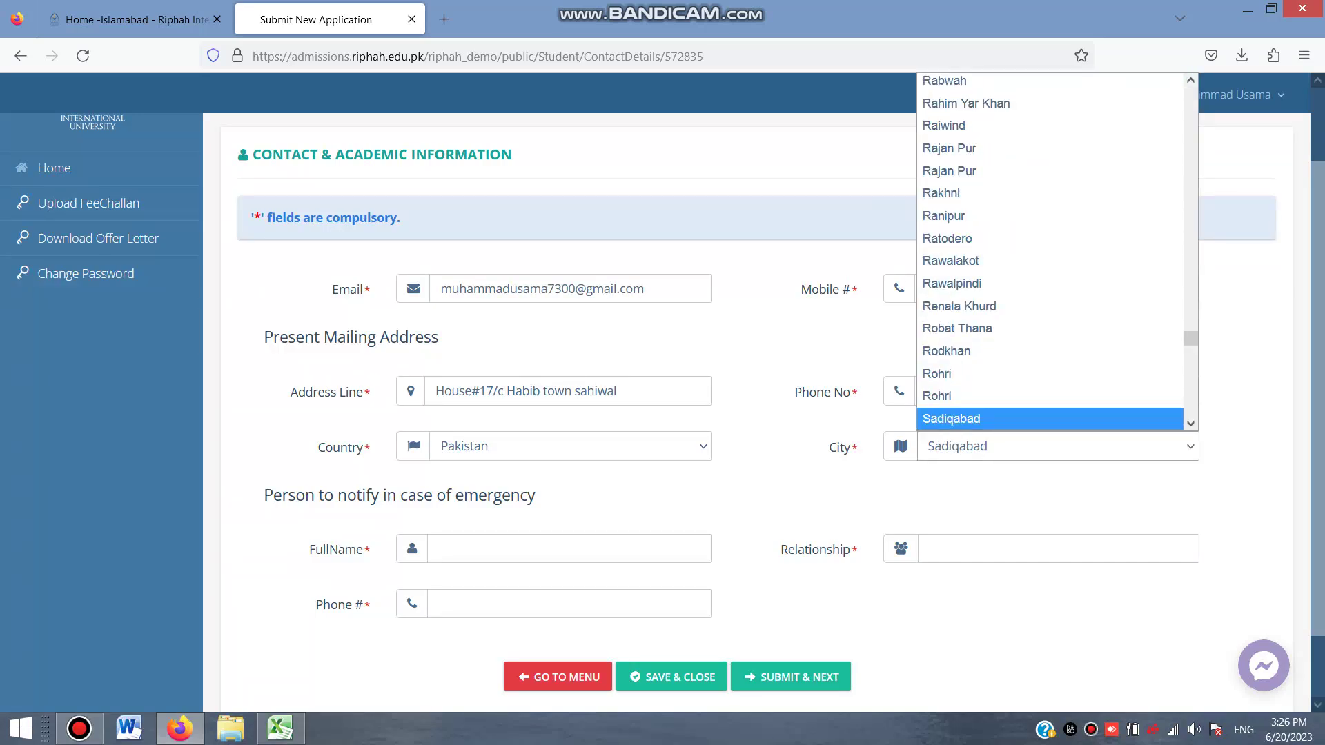
key("Down")
key("Down")
key("Down")
key("Down")
key("Down")
key("Down")
key("Up")
key("Up")
key("Up")
key("Up")
key("Return")
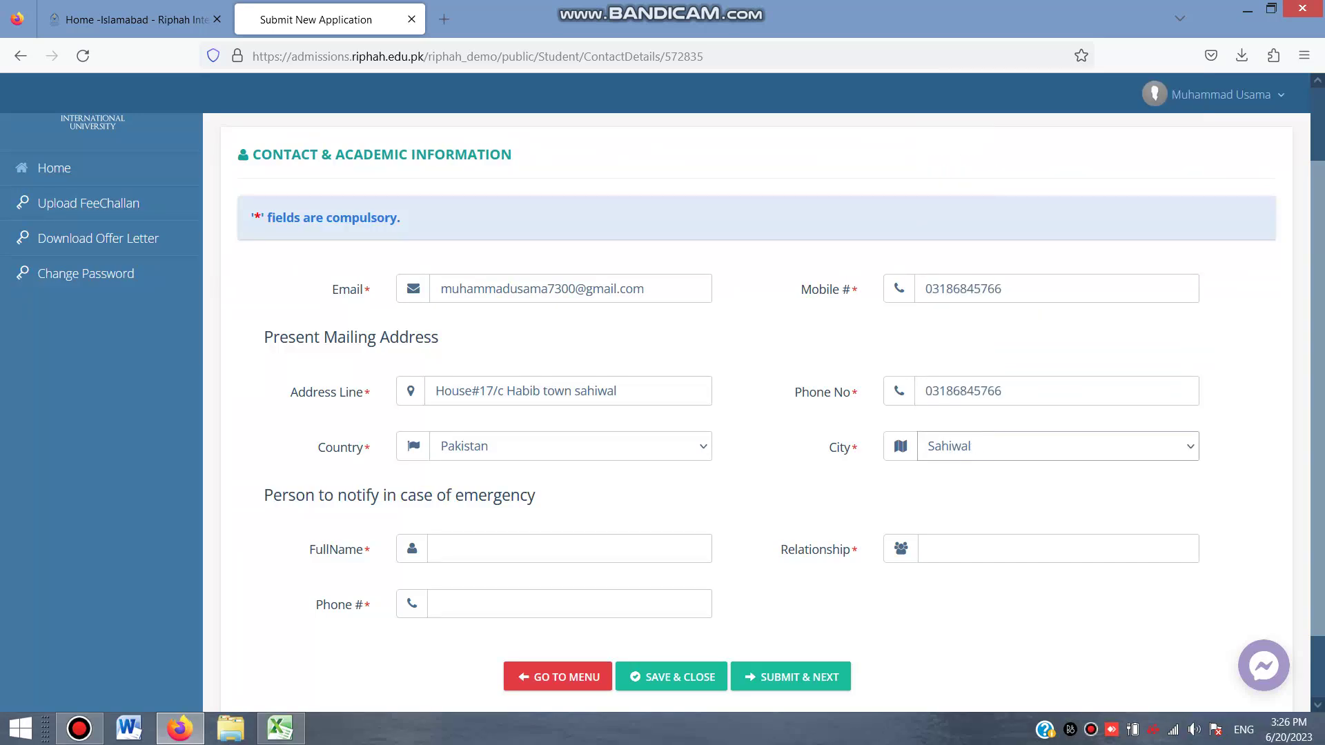
Add the emergency contact's name, relationship Father and phone number, then submit
scroll(756, 414, "down", 2)
left_click(483, 471)
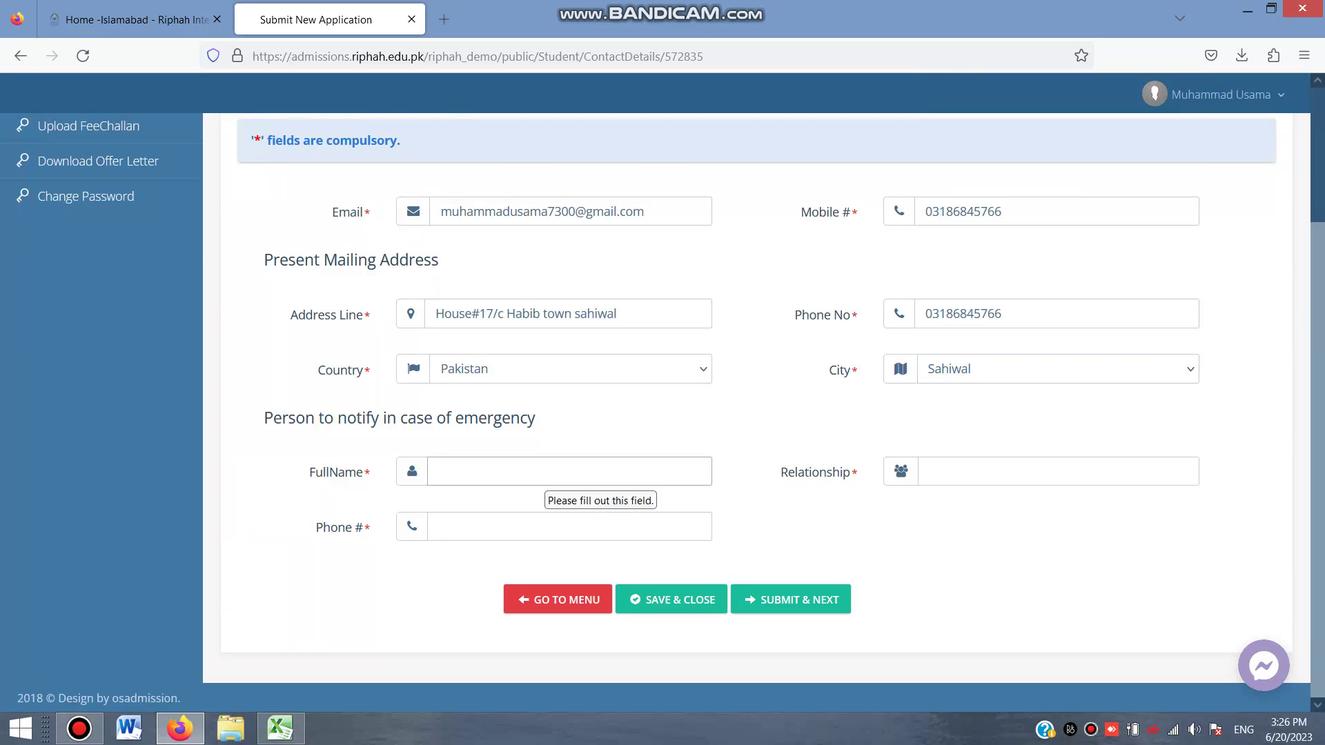
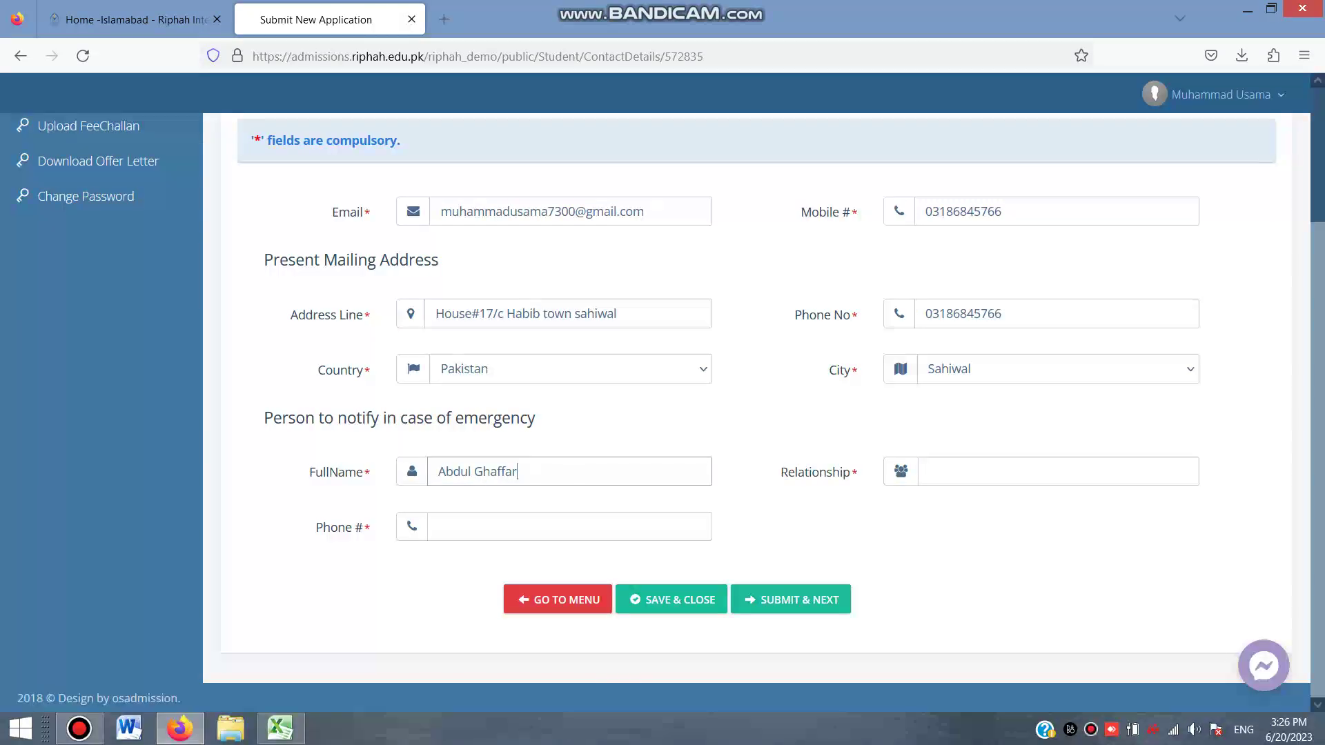
left_click(967, 472)
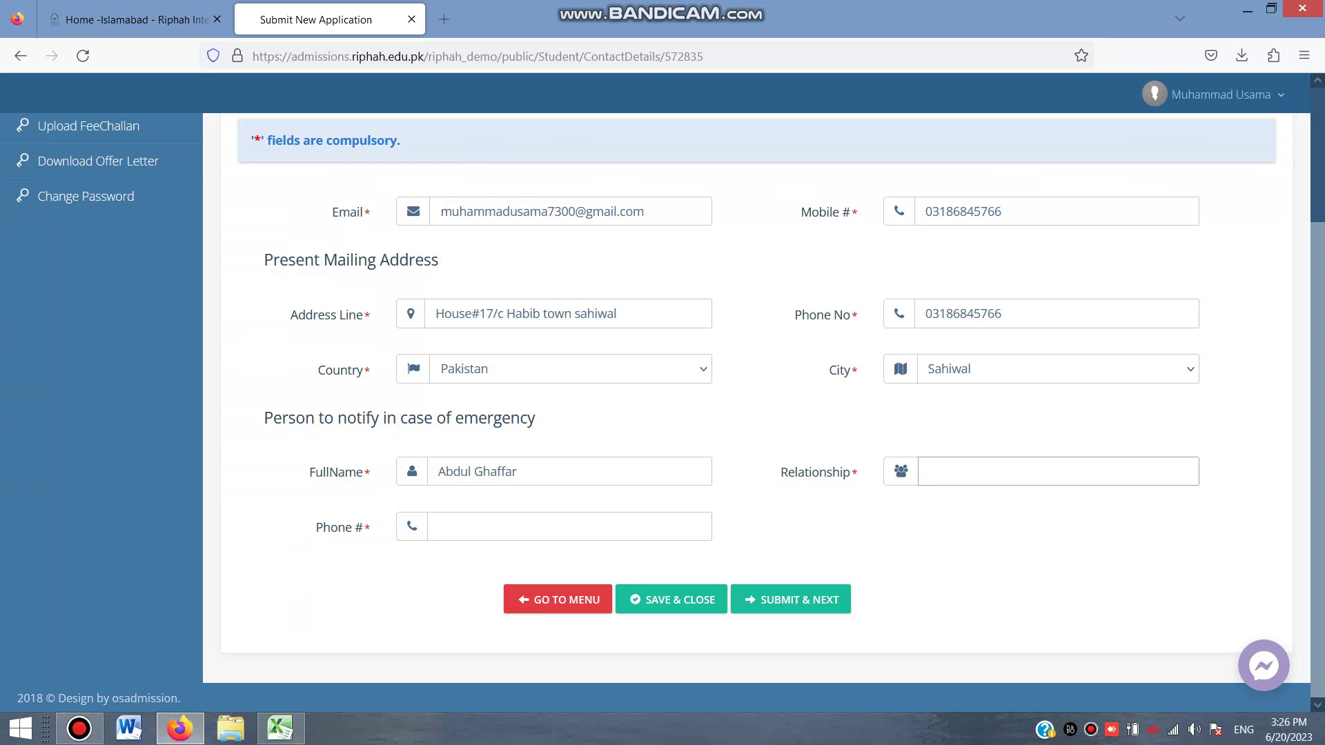
type("Father")
left_click(570, 527)
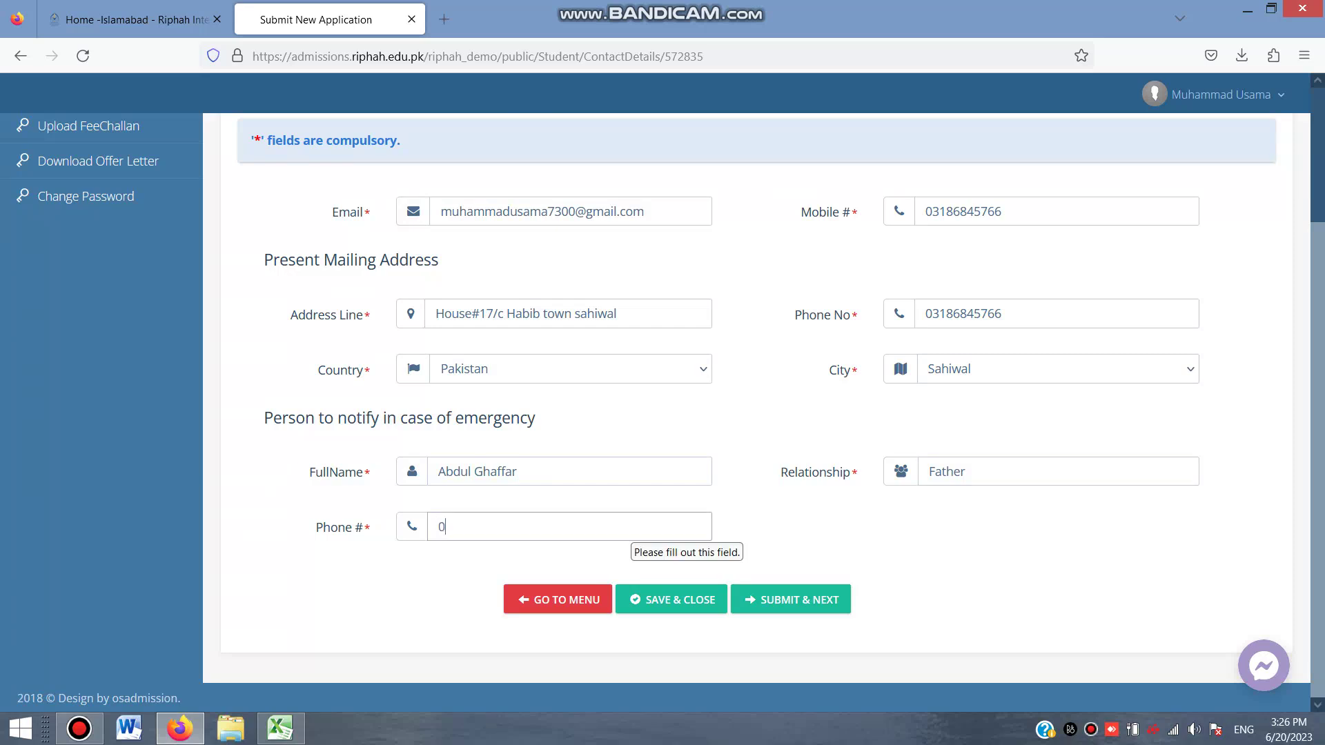
left_click(791, 599)
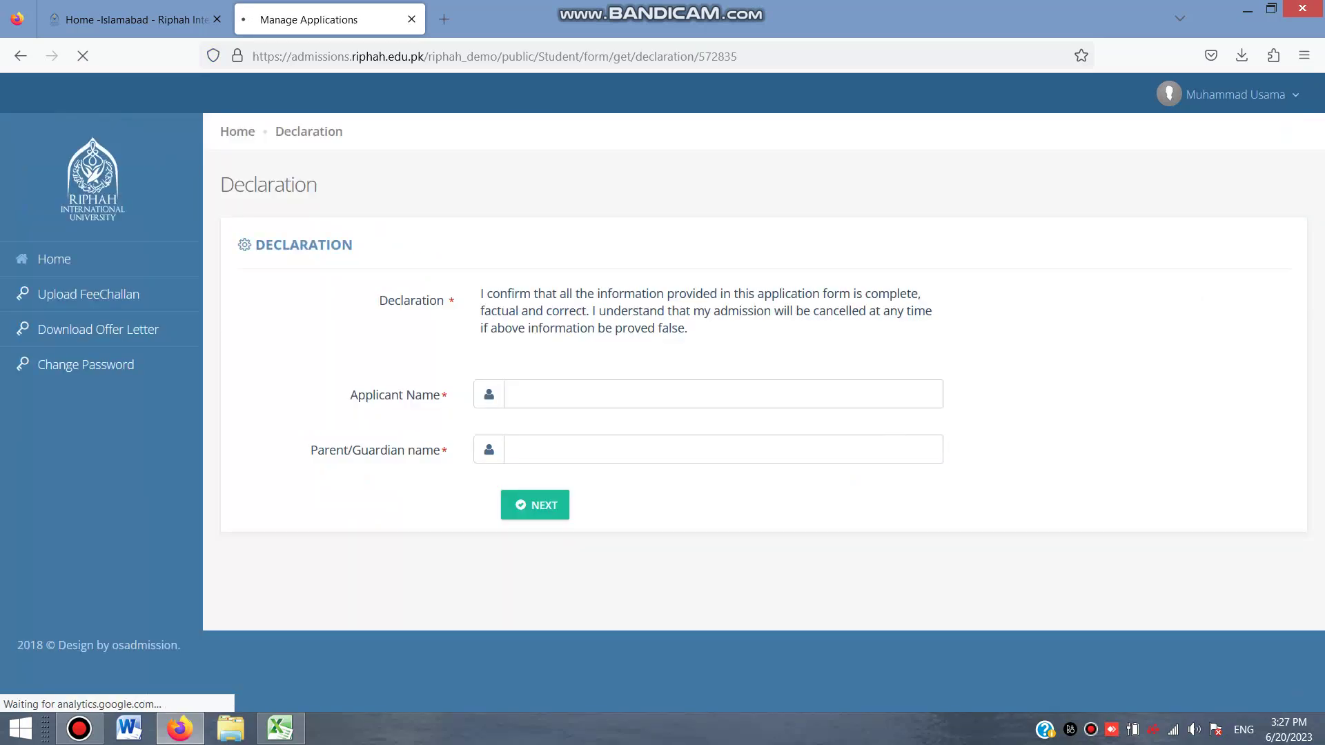
Fill in the applicant and parent/guardian names on the Declaration and continue
left_click(516, 394)
left_click(516, 394)
key("Escape")
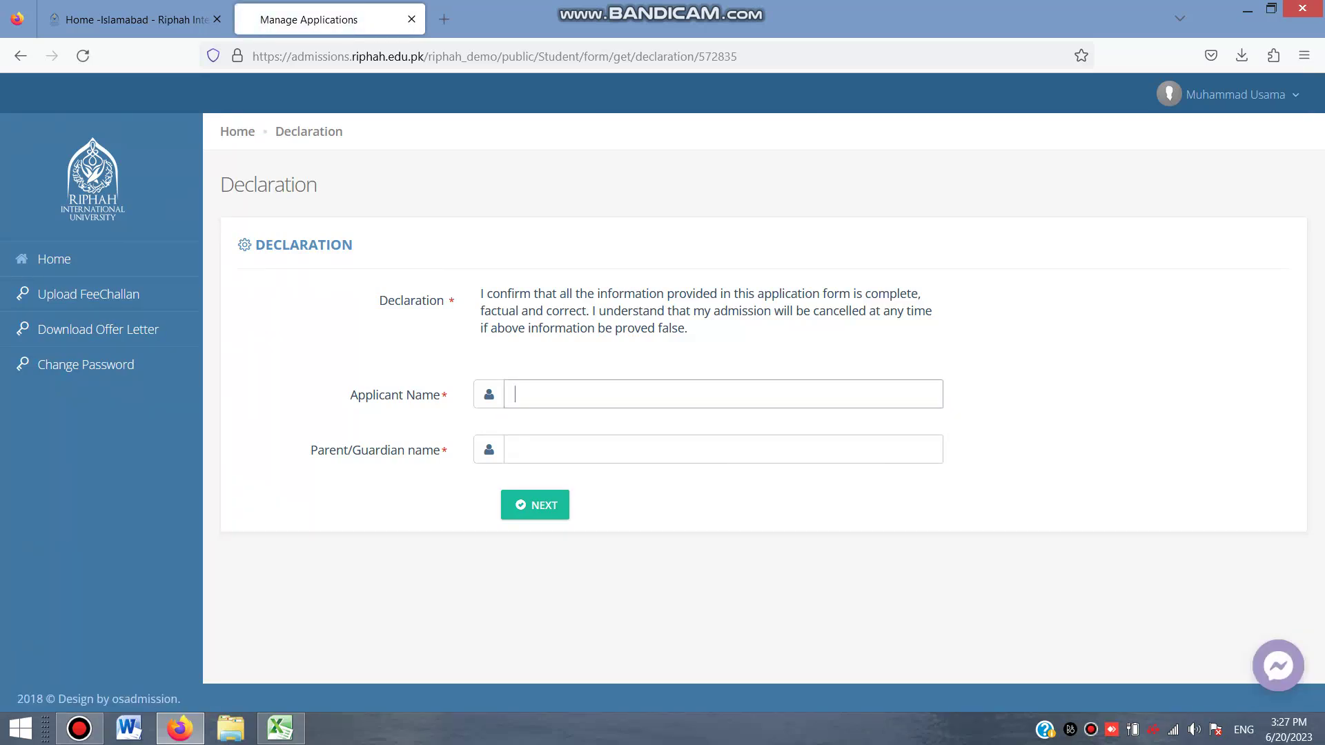
key("Tab")
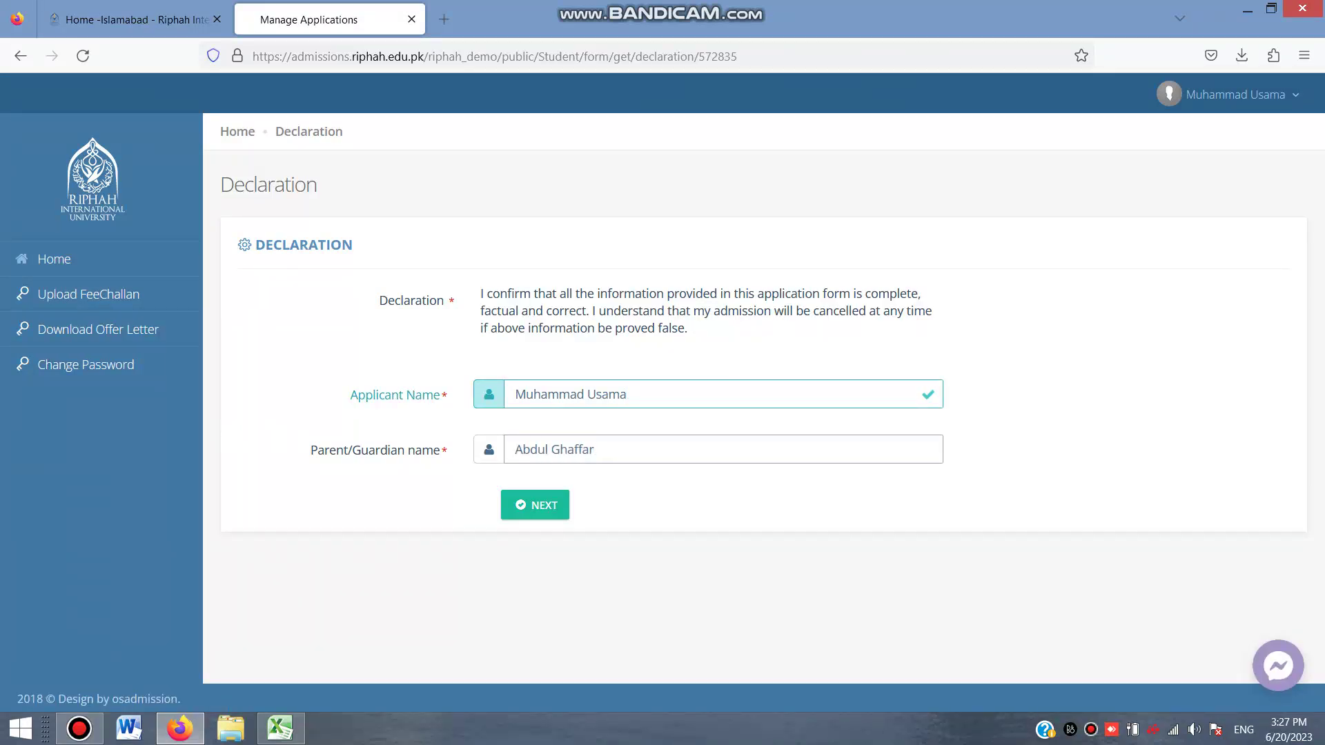
left_click(535, 504)
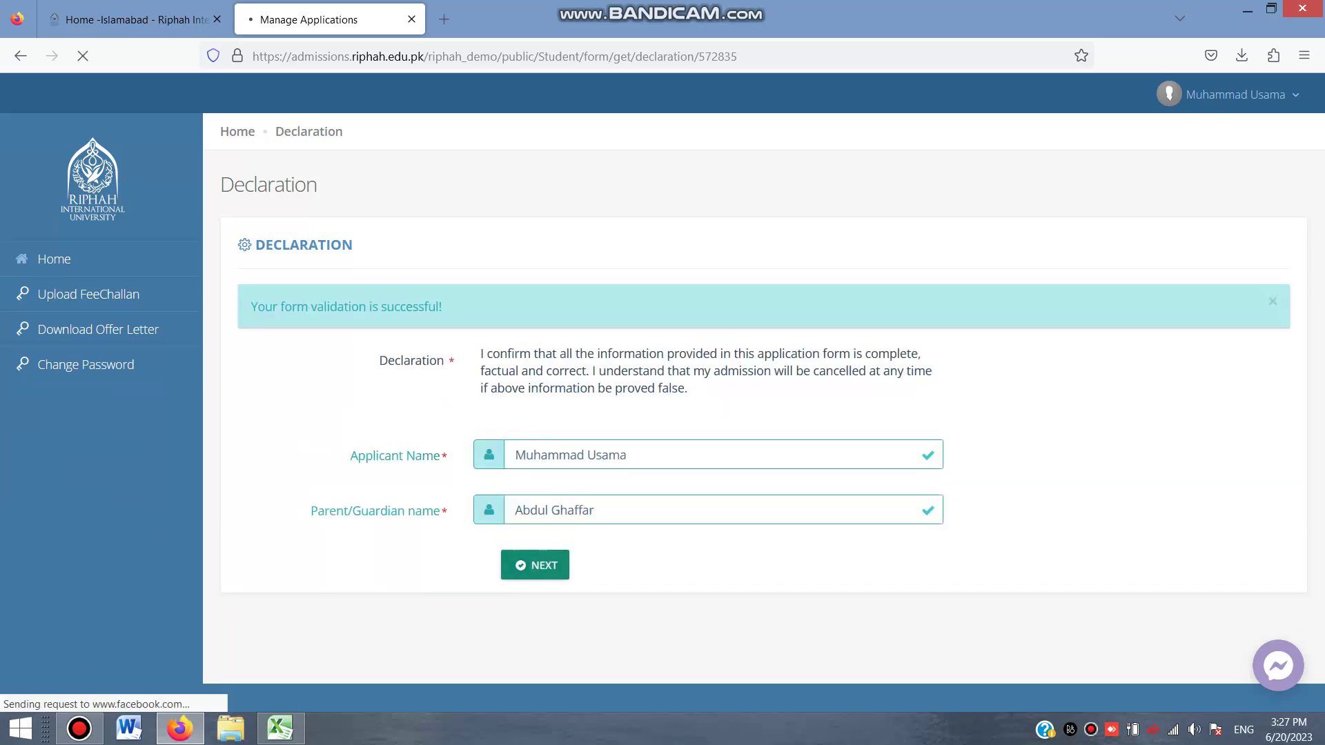
left_click(387, 324)
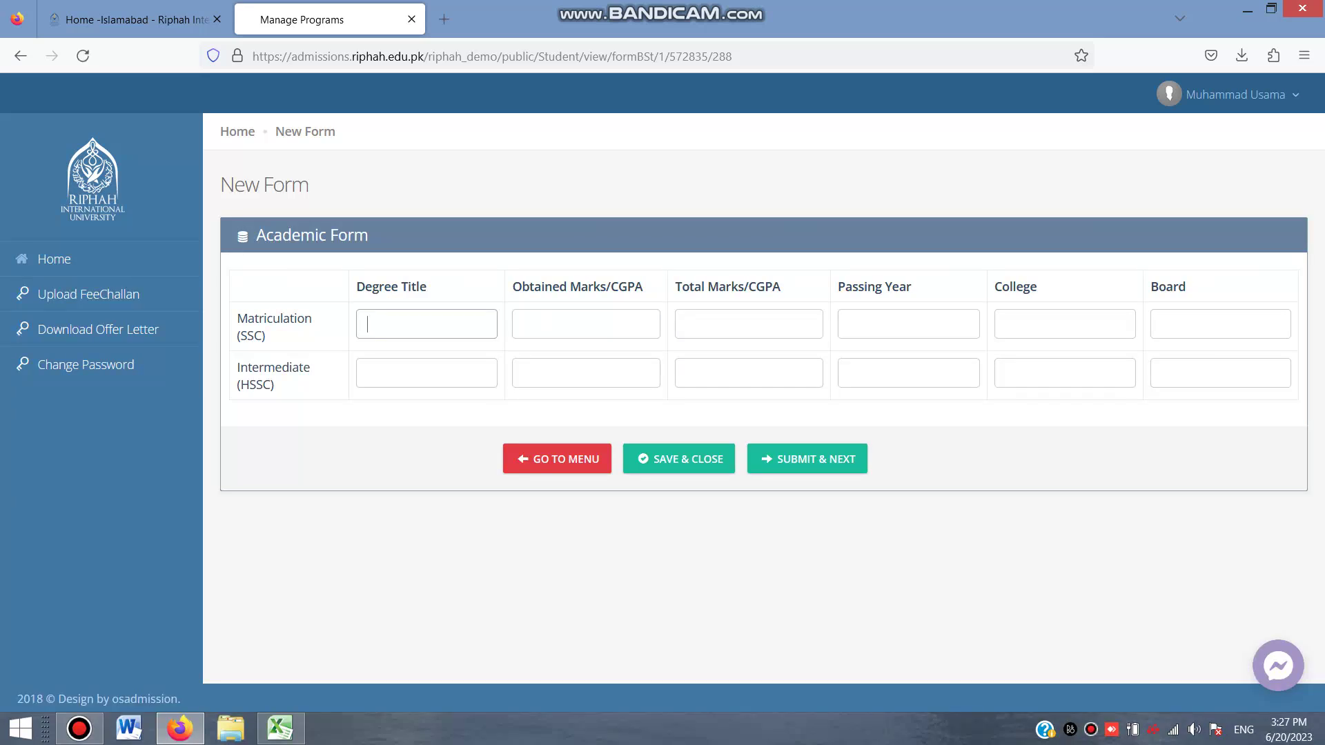
Enter the Matric row: 1056 of 1100 marks, 2018, GHS sahiwal, Bise Sahiwal
type("Matric")
key("Tab")
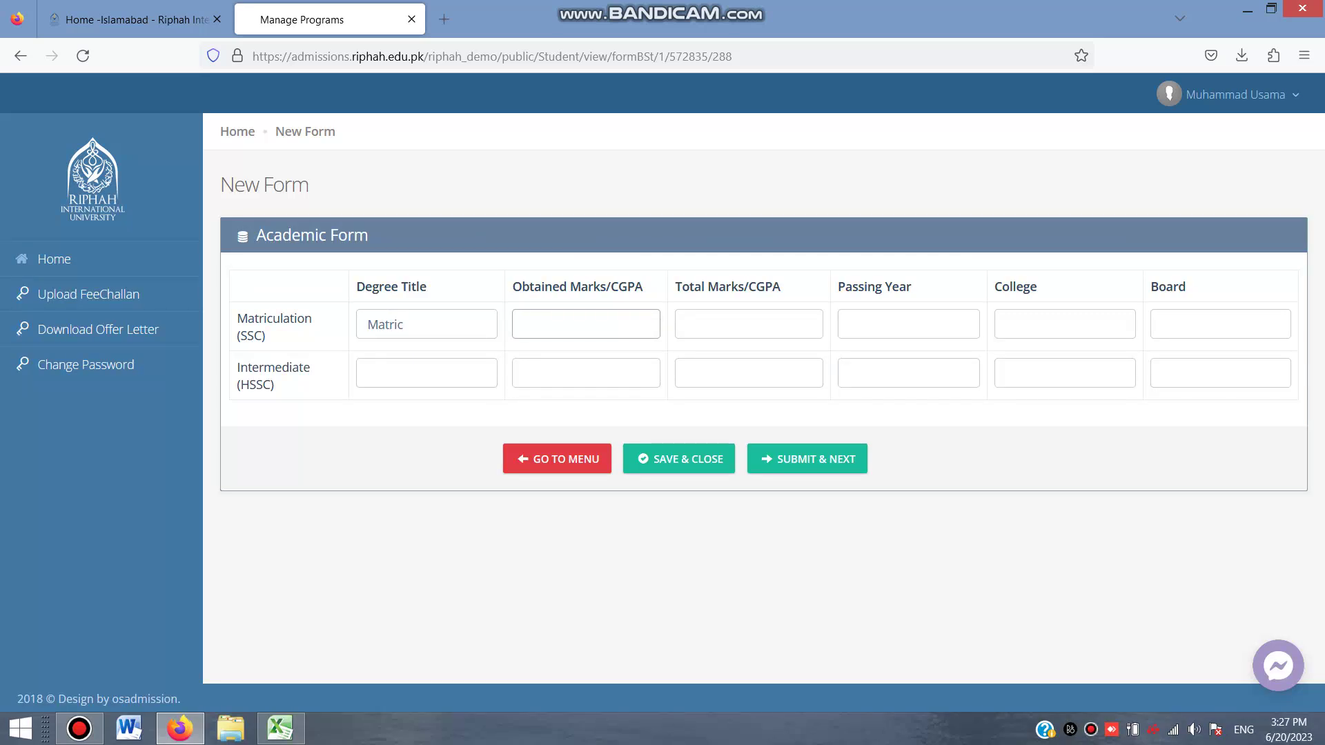
type("1056")
key("Tab")
type("1100")
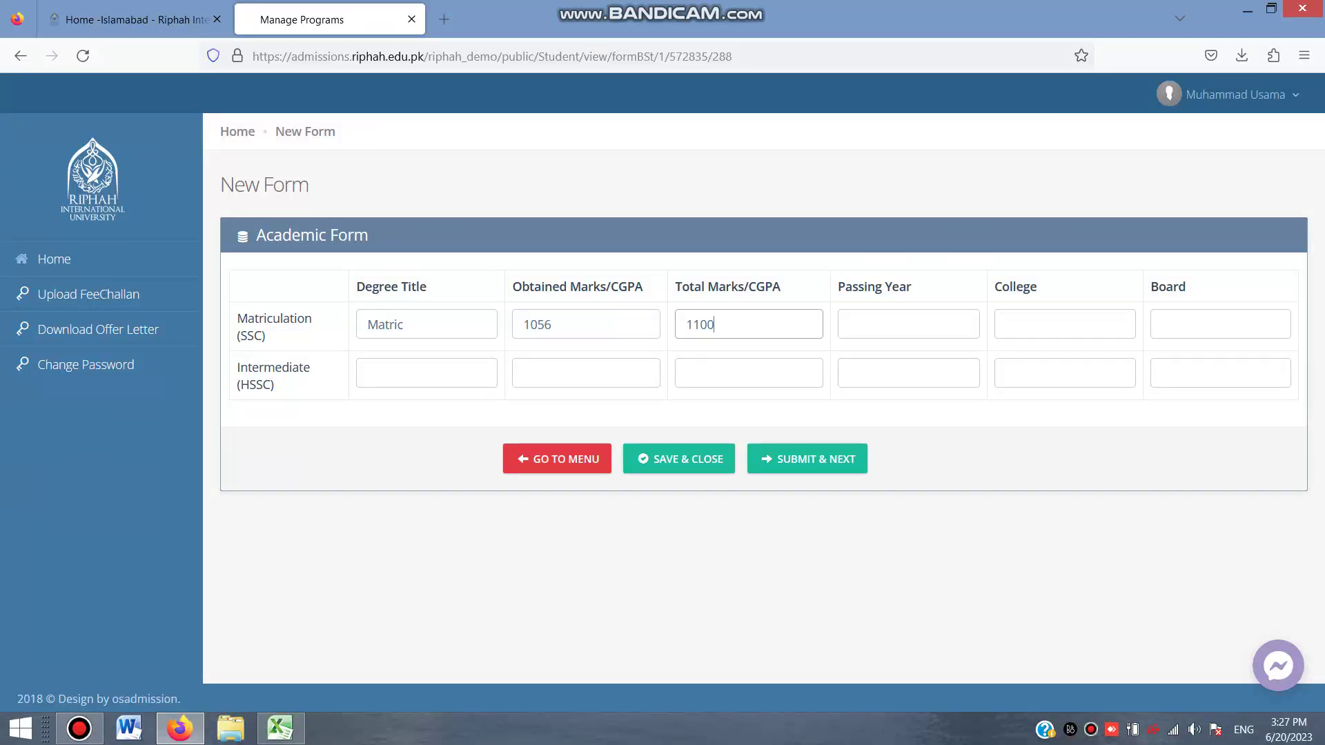
key("Tab")
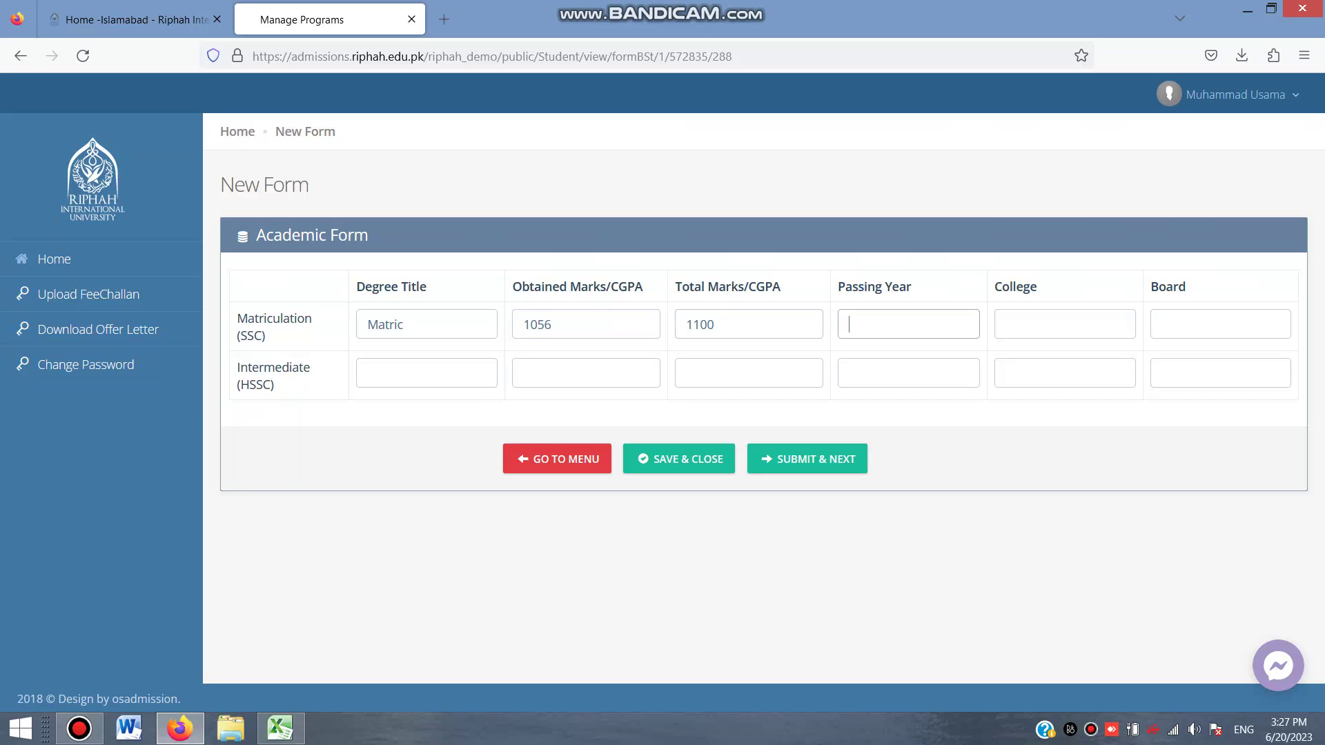
type("2018")
key("Tab")
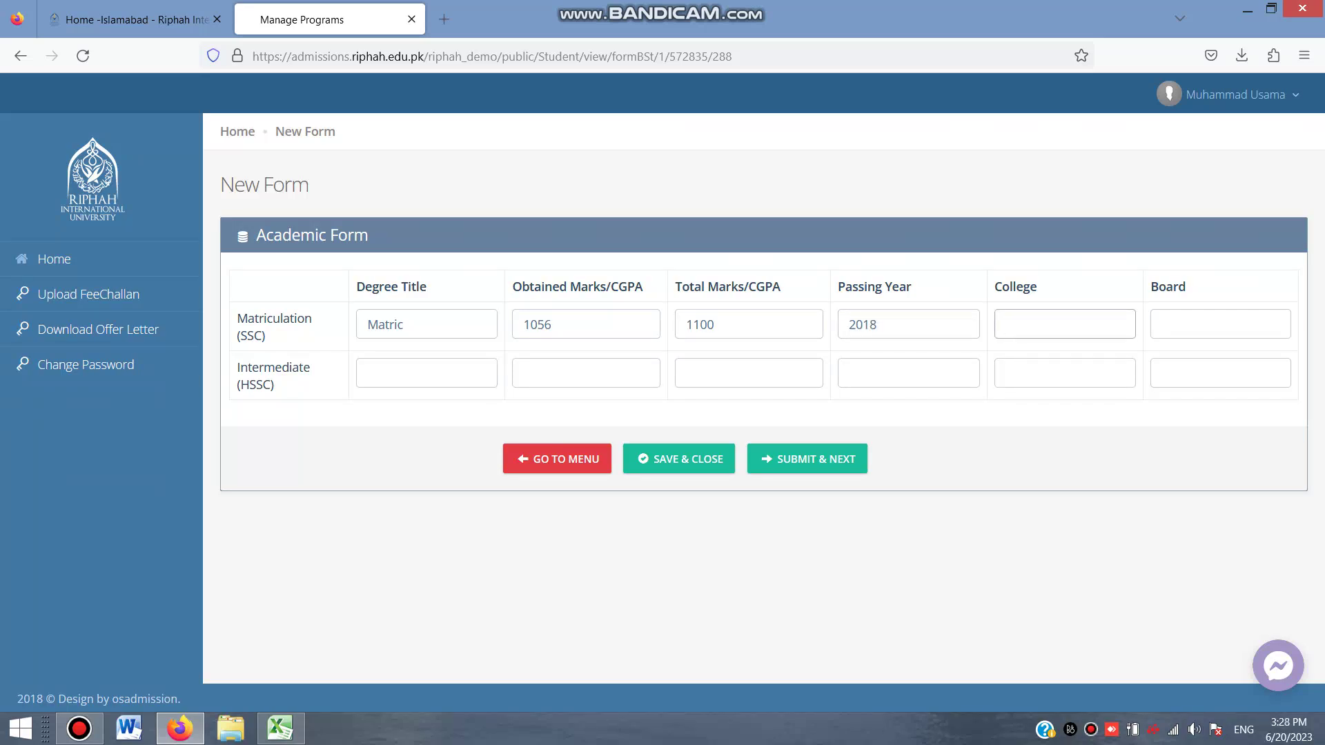
type("GHS sahiwal")
key("Tab")
type("Bise Sahiwa")
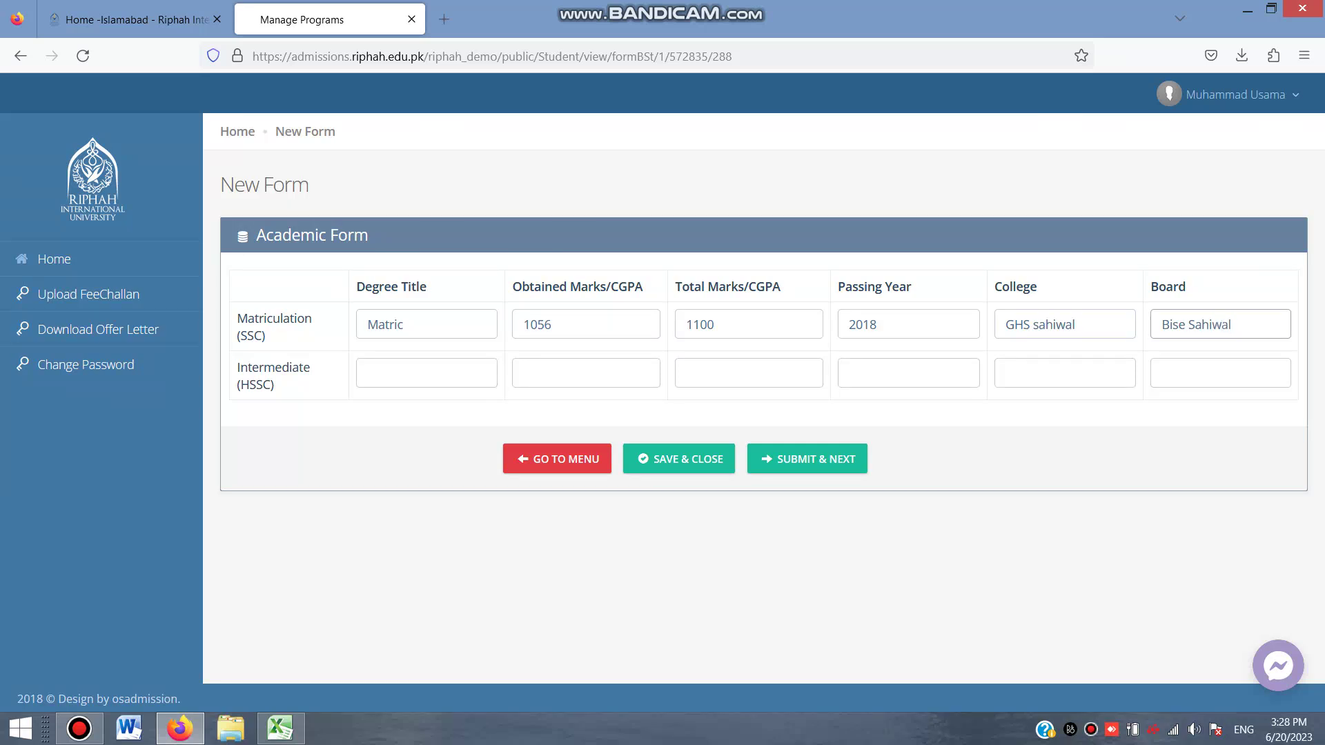
type("l")
Enter the Intermediate row (430 of 505, 2022, Punjab College, Bise Sahiwal) and submit the form
key("Tab")
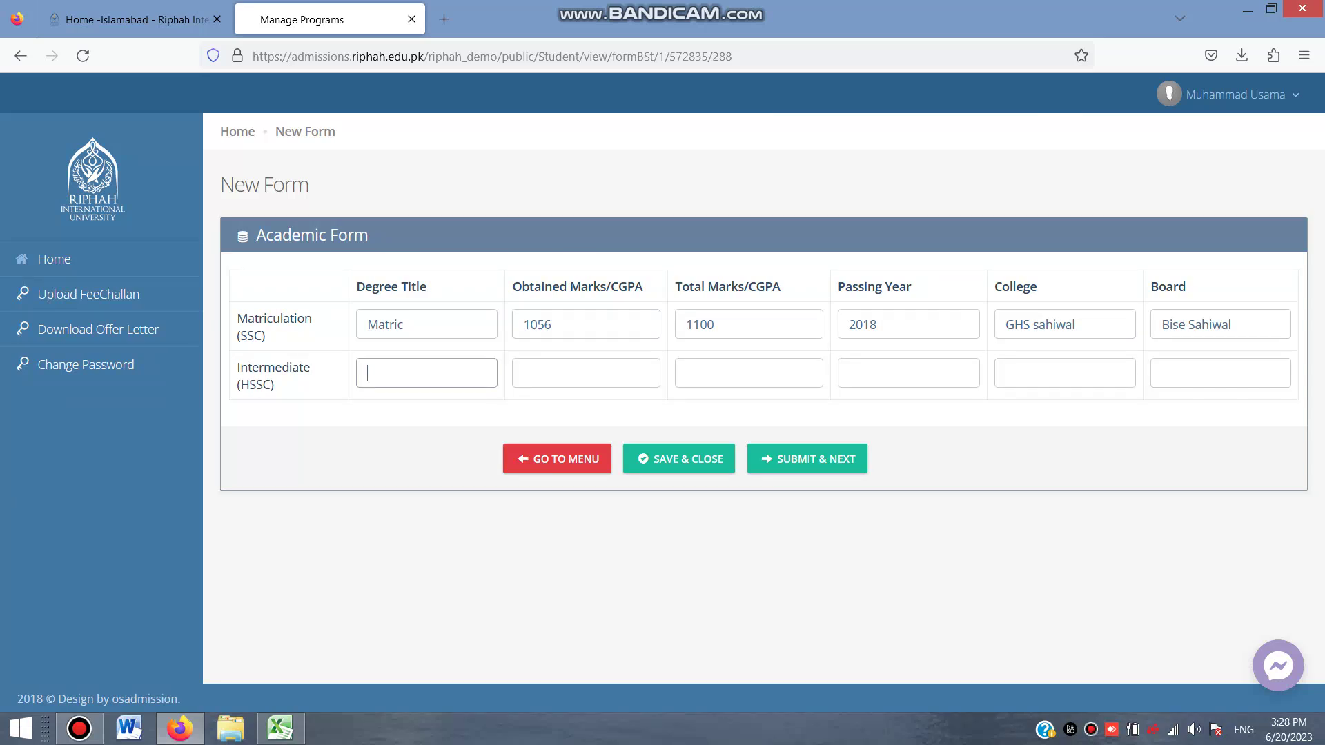
type("Intermediate")
key("Tab")
type("430")
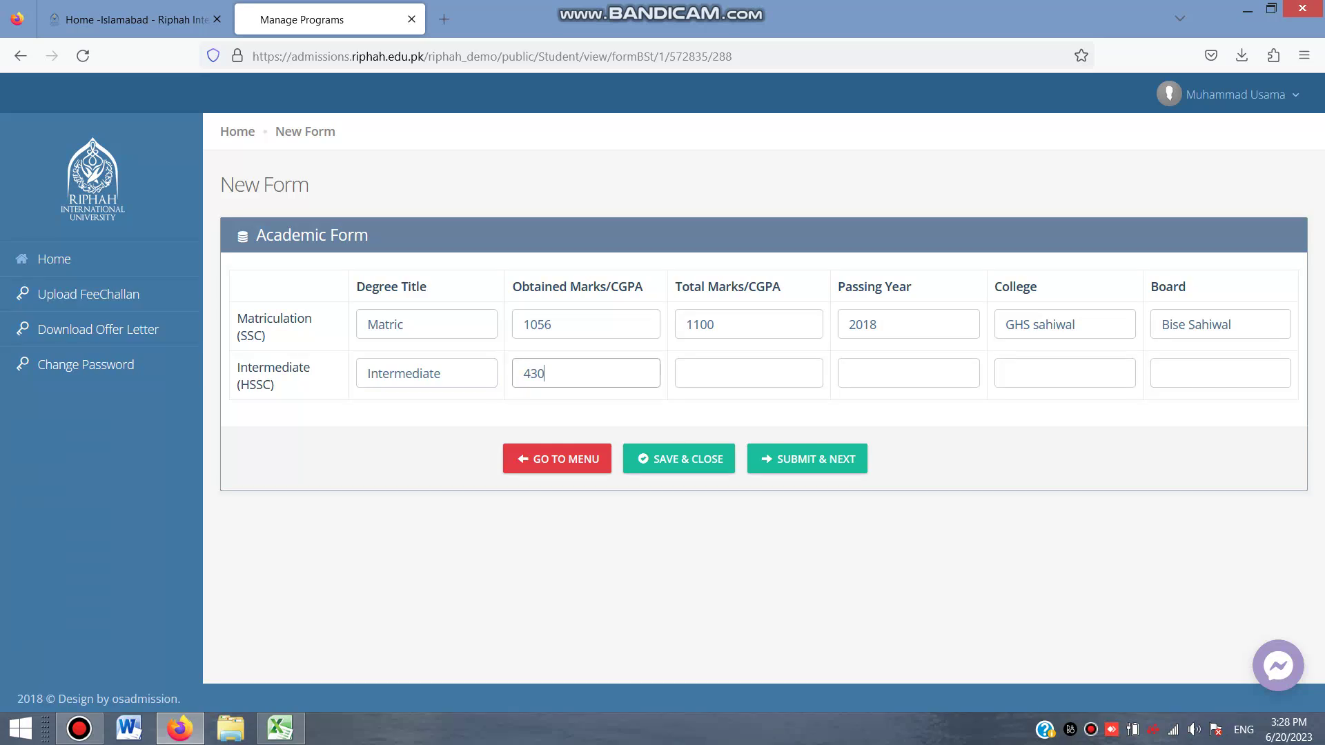
key("Tab")
type("505")
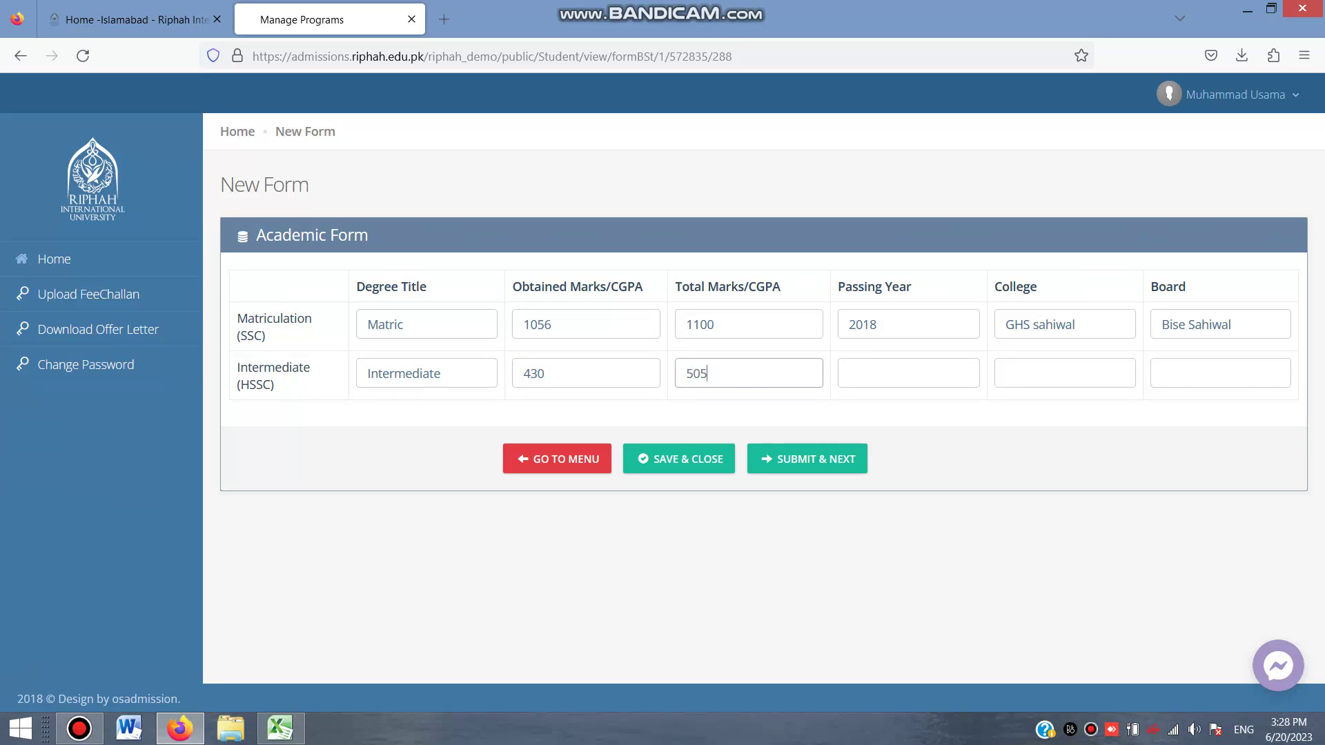
key("Tab")
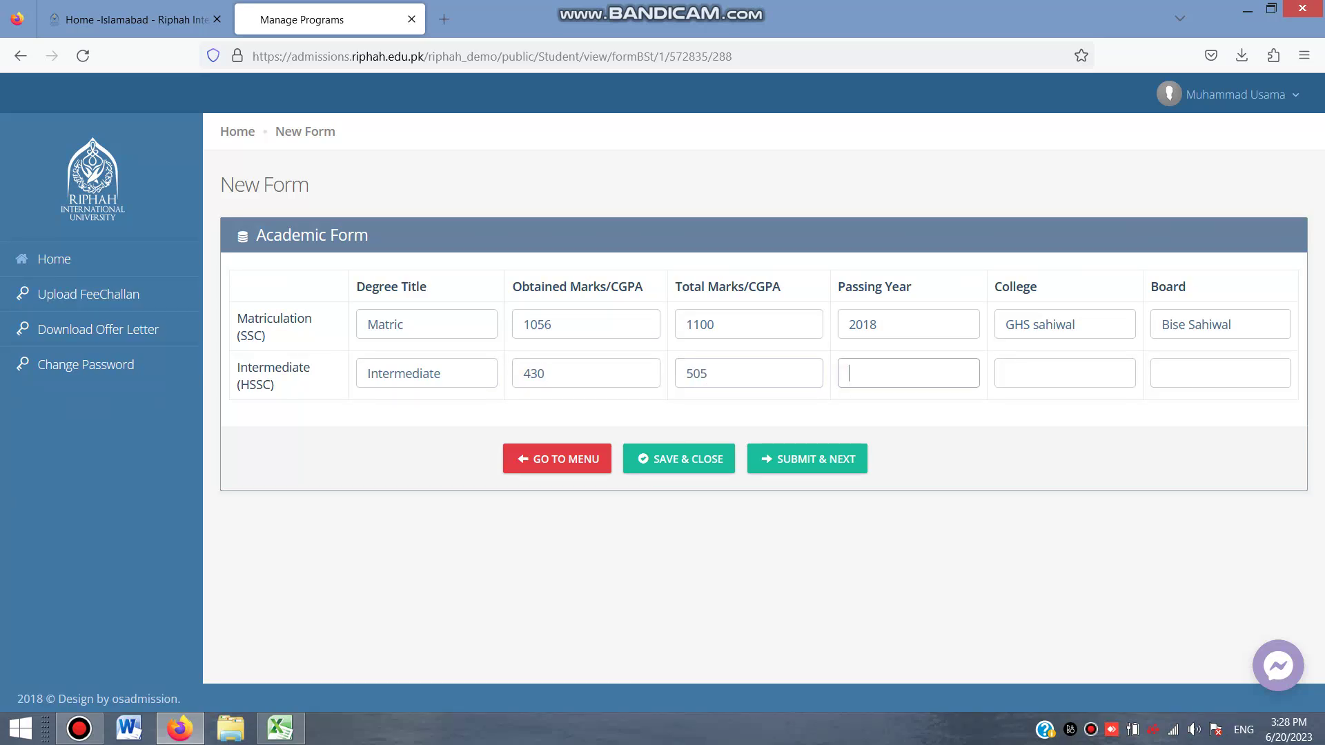
type("2022")
key("Tab")
type("Punjab College")
key("Tab")
type("Bise Sahiwal")
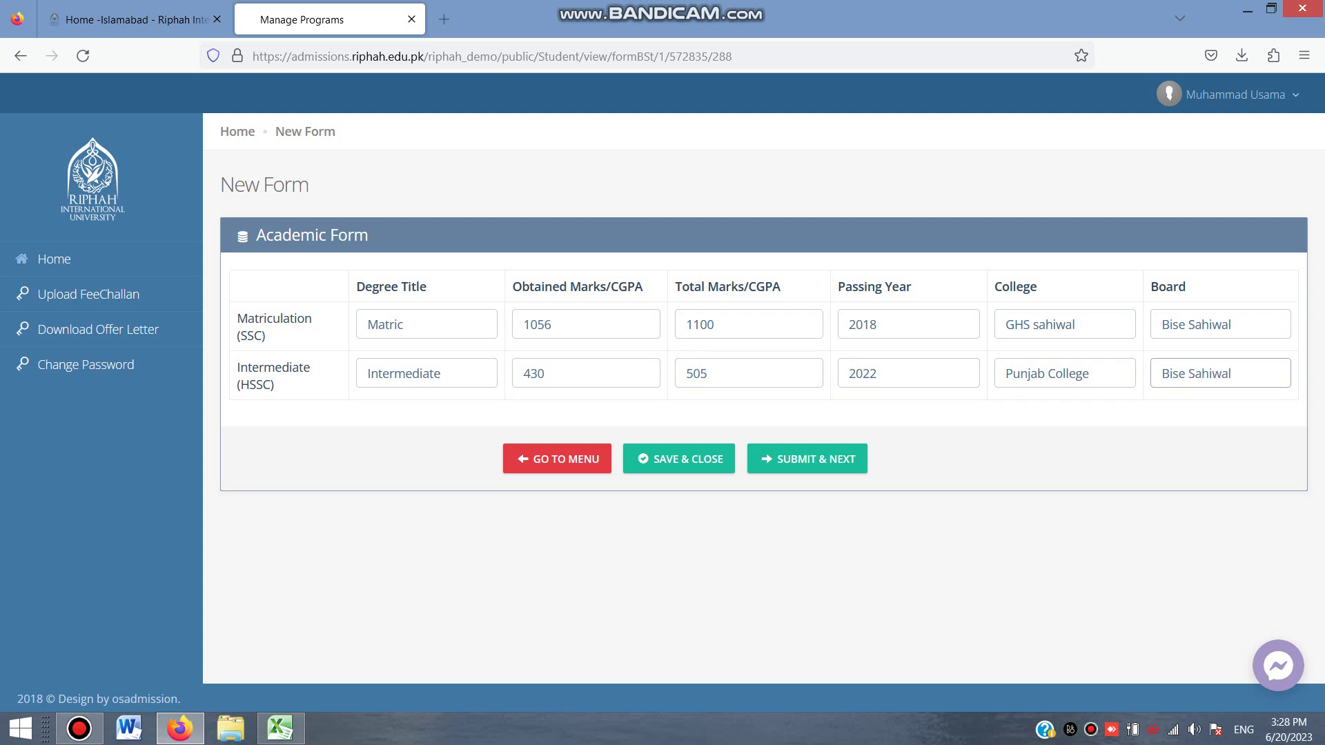
left_click(807, 459)
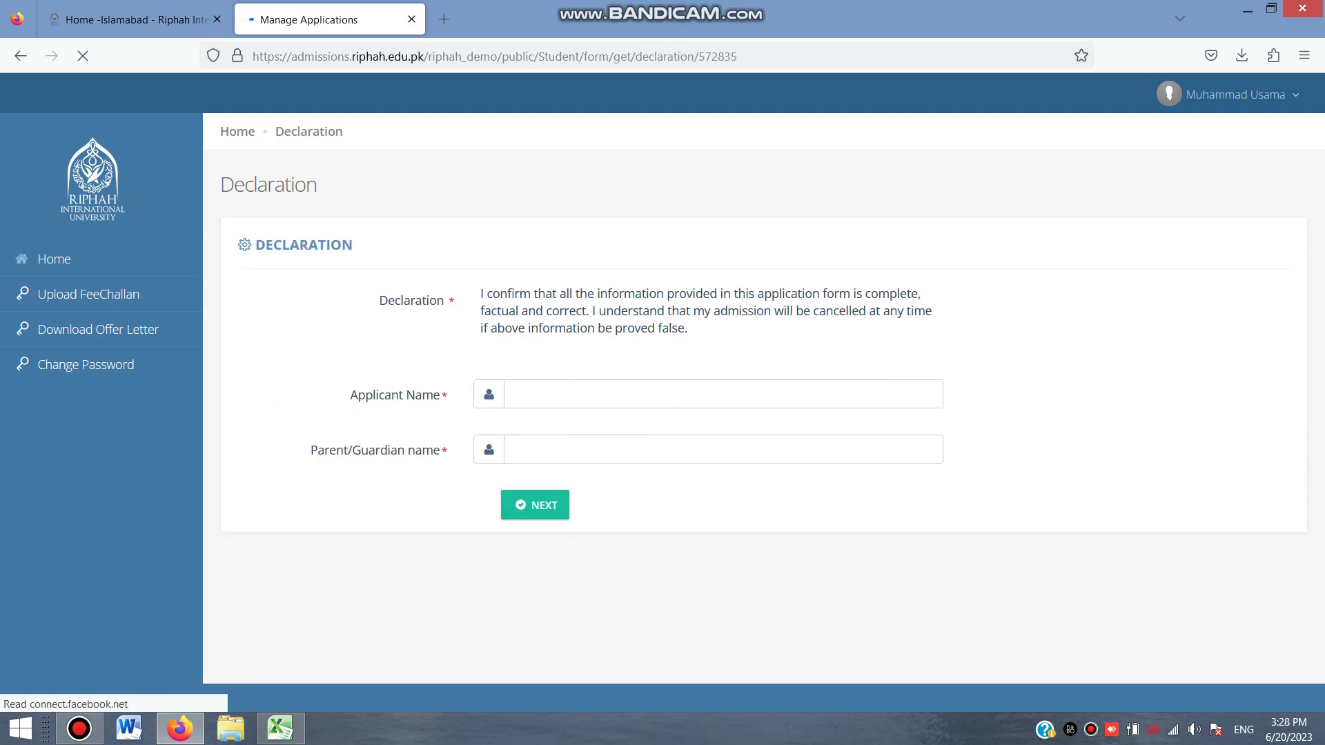
Fill Applicant Name and Parent/Guardian name from saved autocomplete entries and submit the declaration
left_click(516, 394)
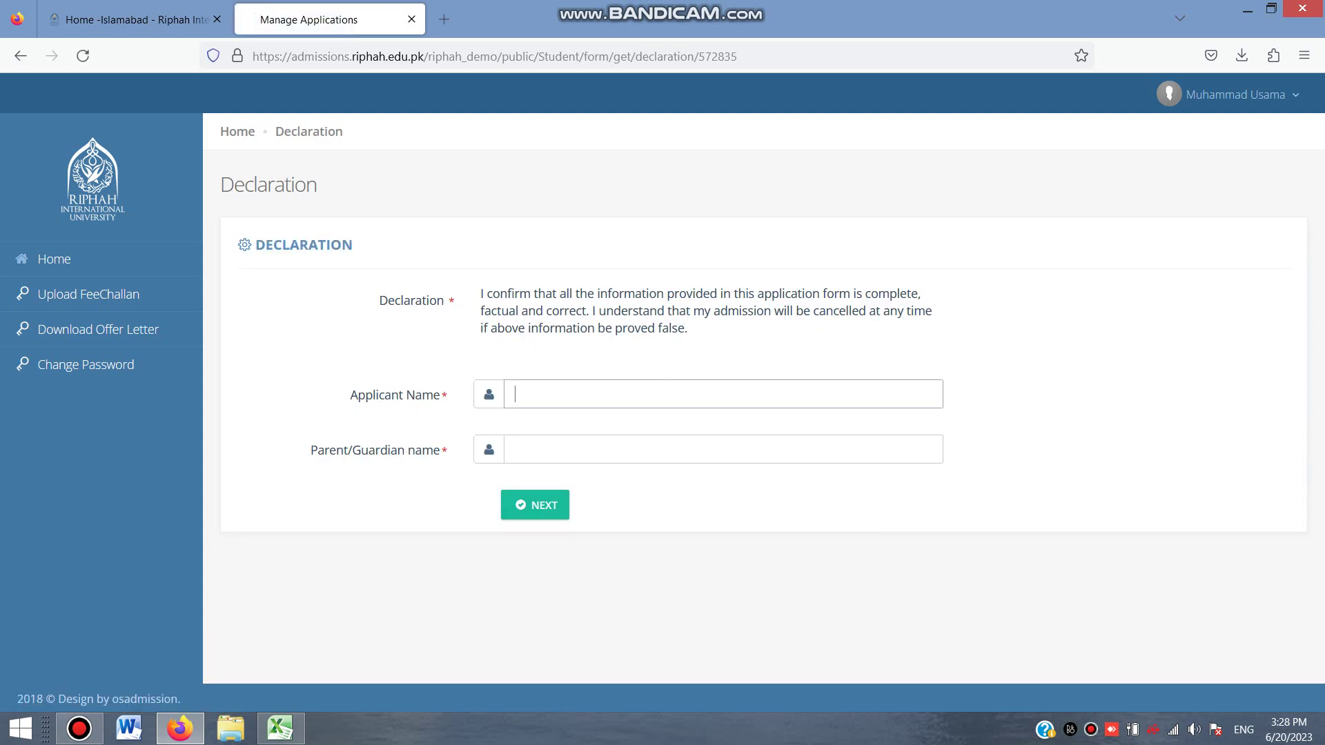
left_click(515, 394)
key("Down")
key("Down")
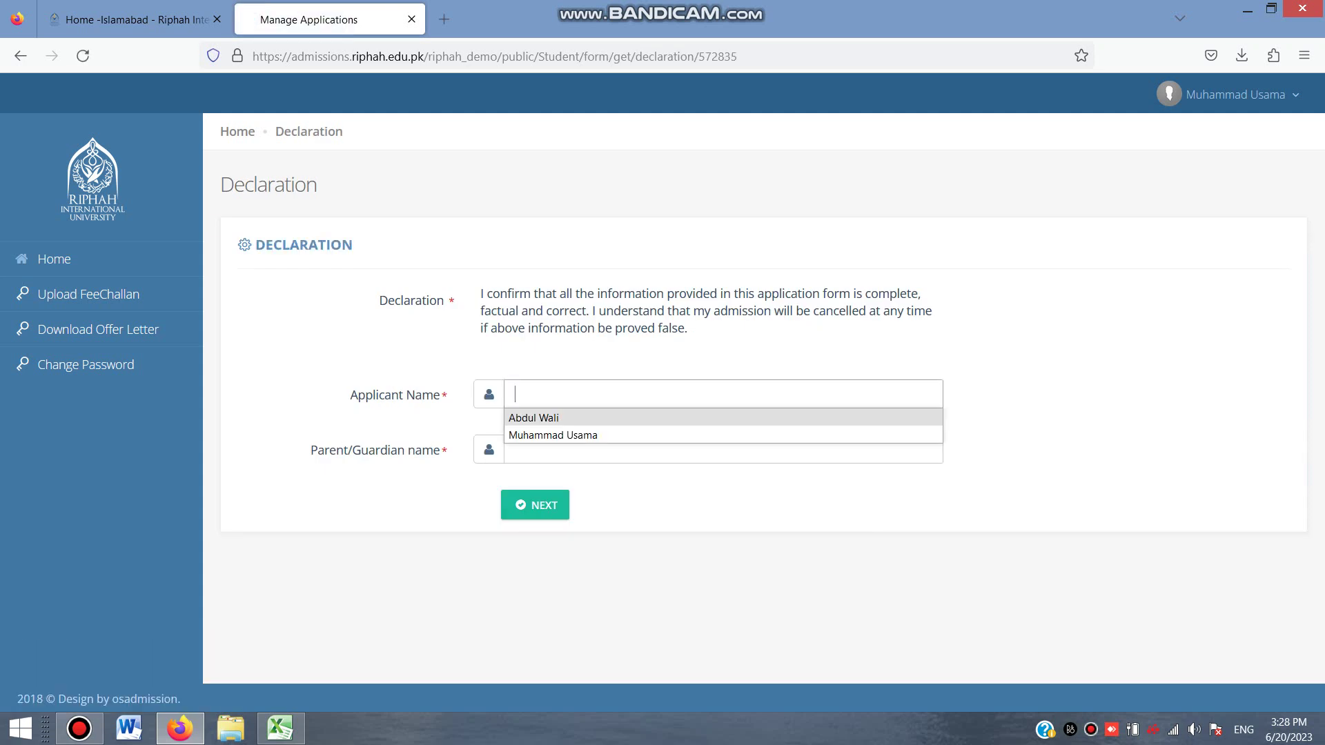
key("Return")
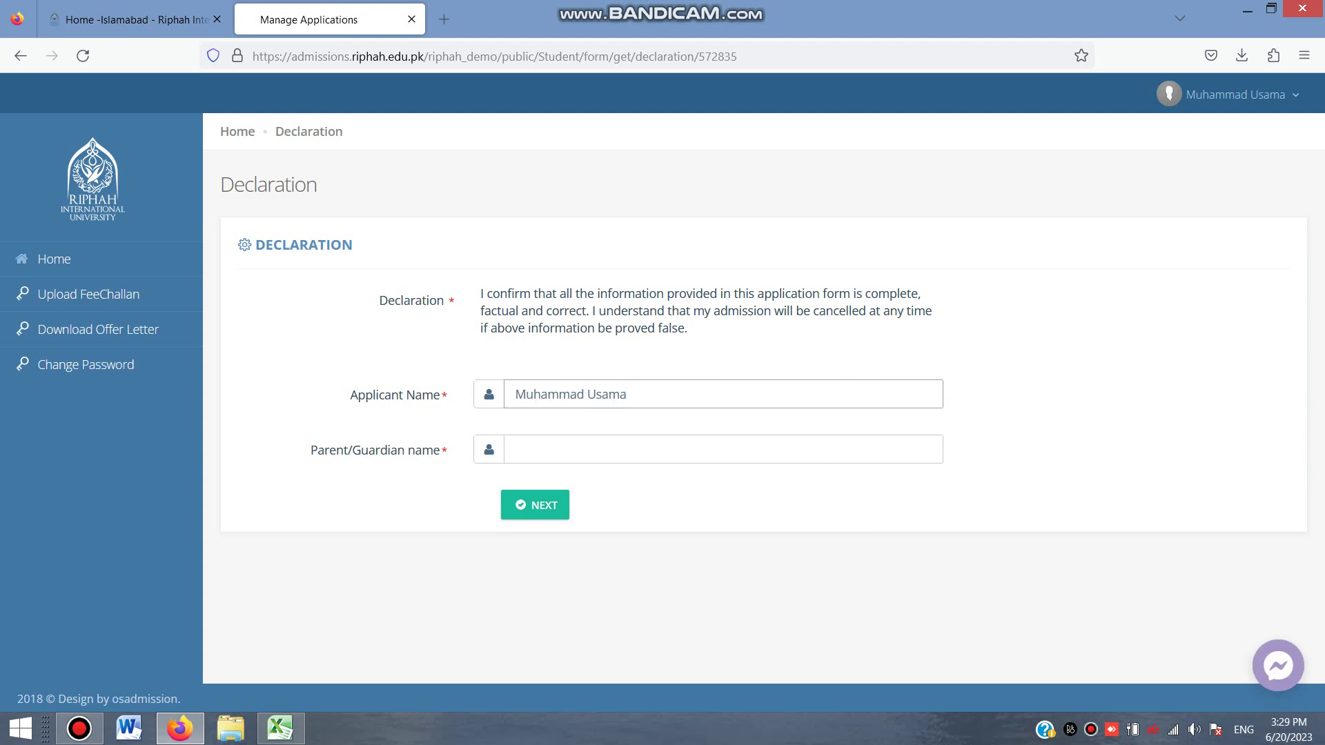
left_click(525, 449)
key("Down")
key("Down")
key("Down")
key("Return")
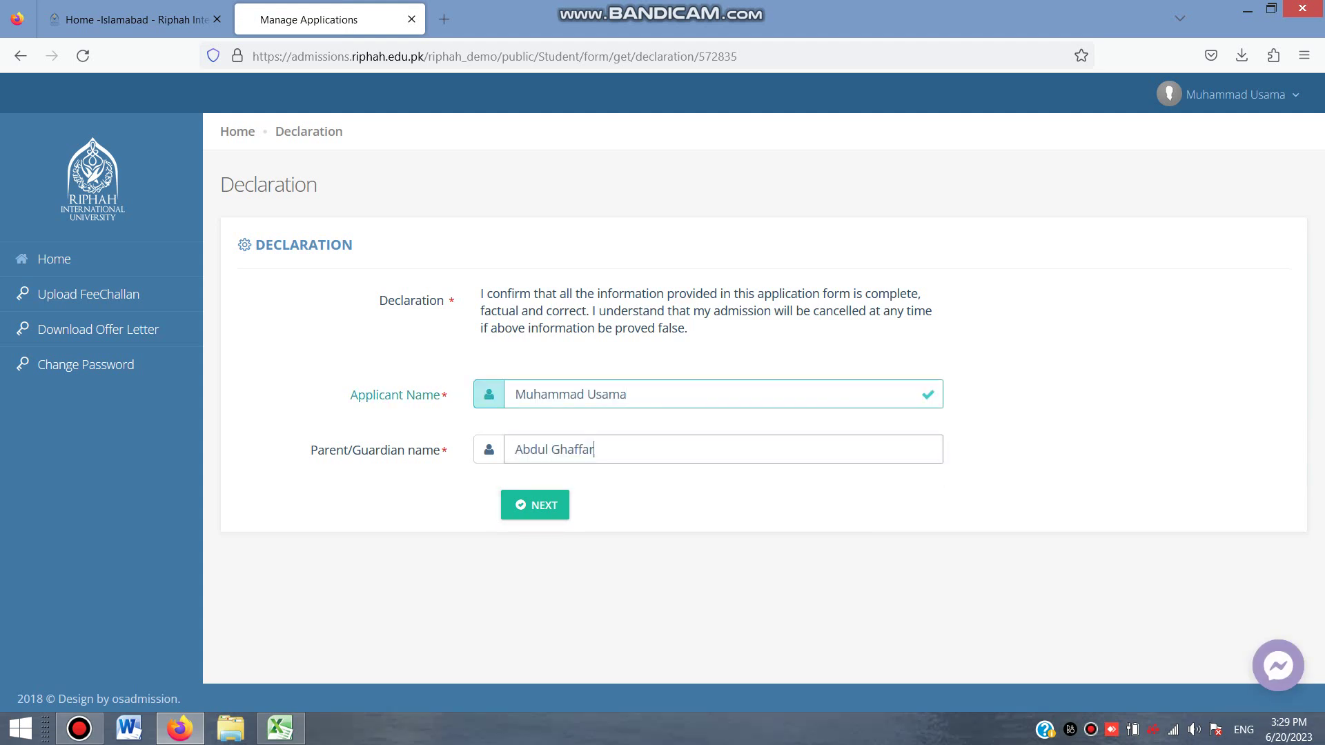
key("Tab")
key("Return")
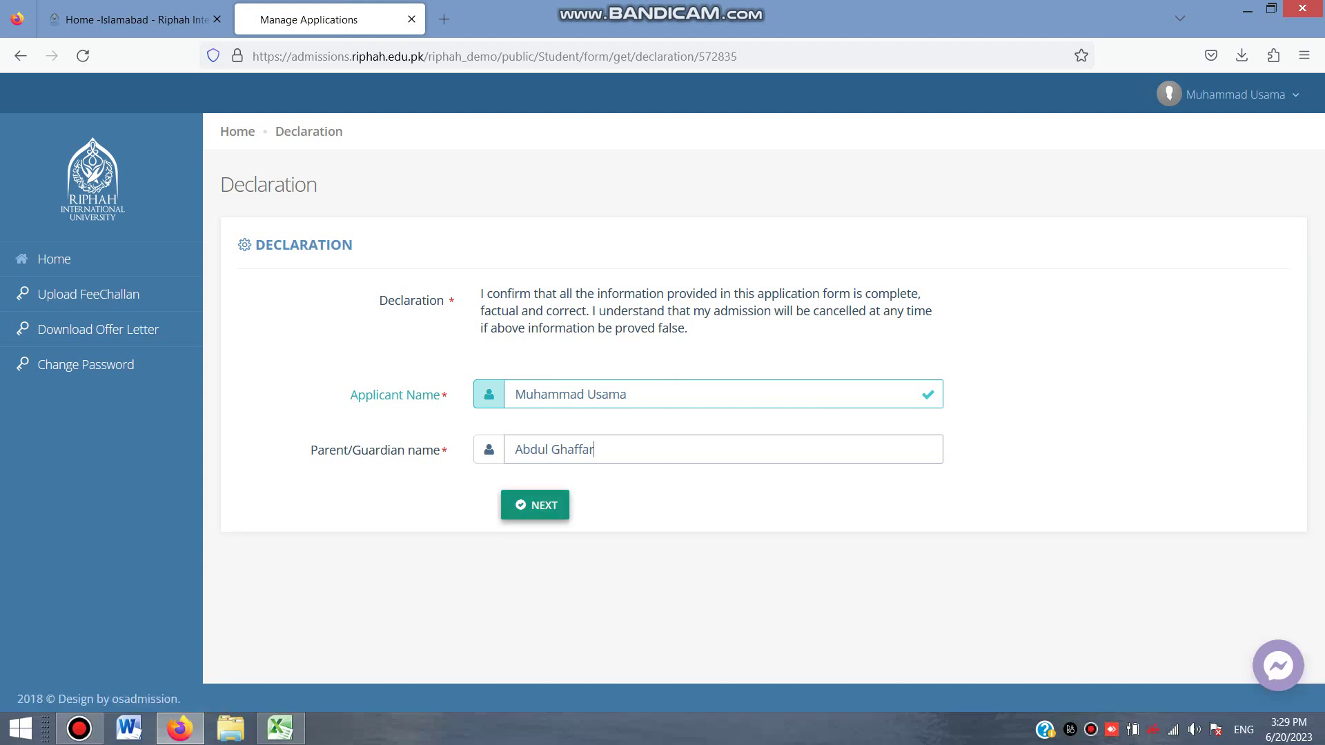
left_click(594, 449)
key("Return")
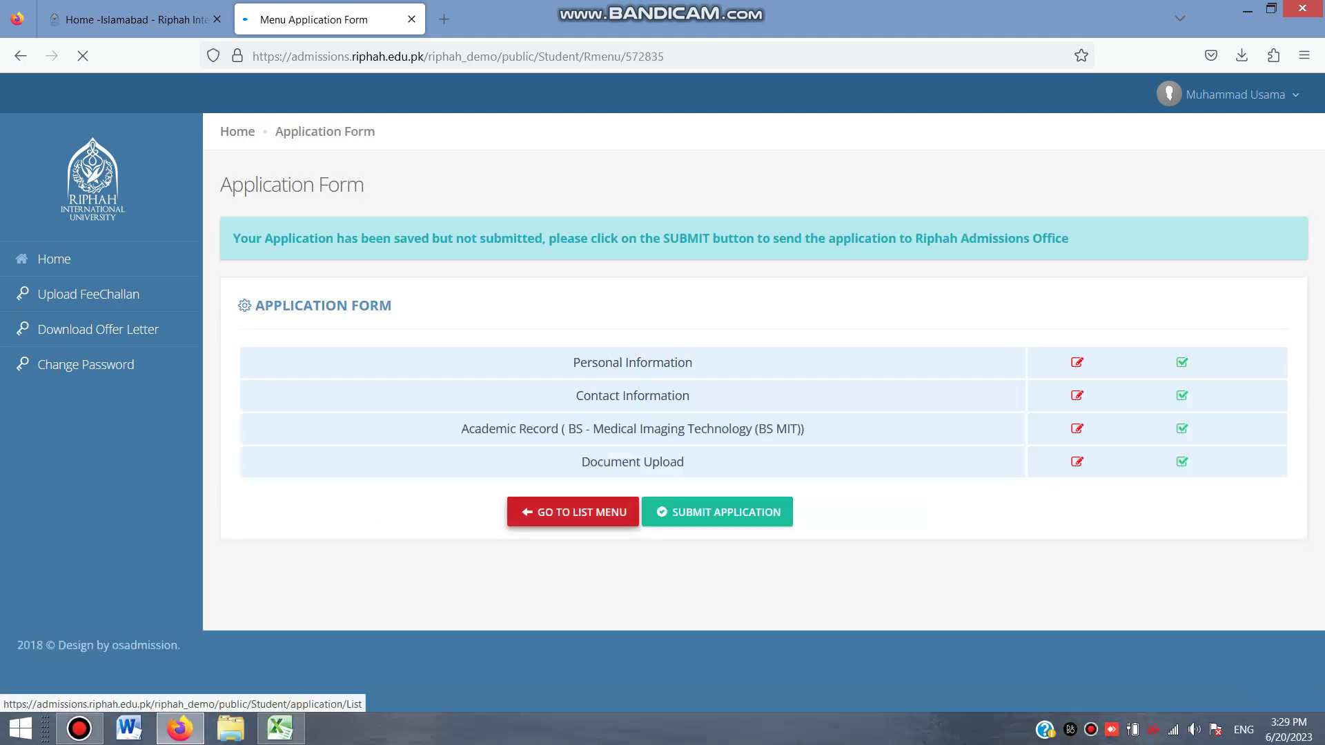
Submit the application and print its Rs.2500 fee challan as a PDF
left_click(717, 511)
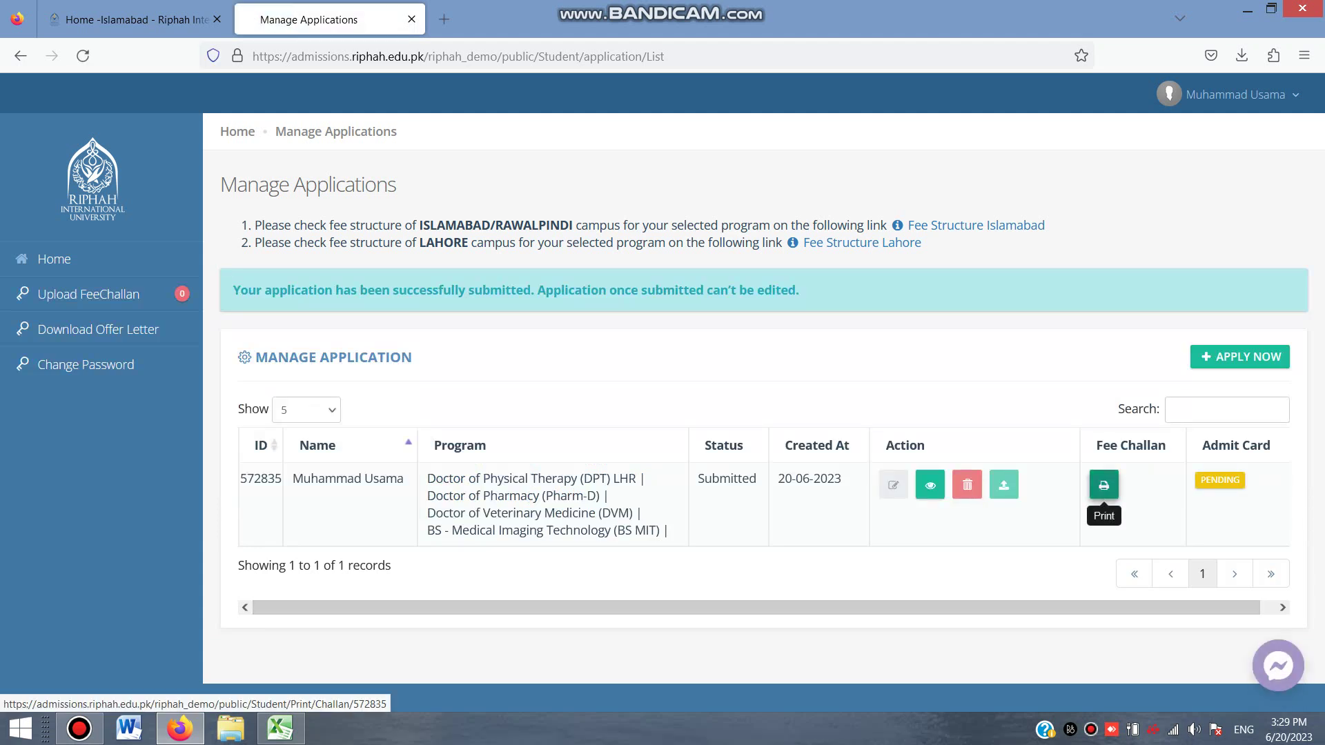
left_click(1104, 486)
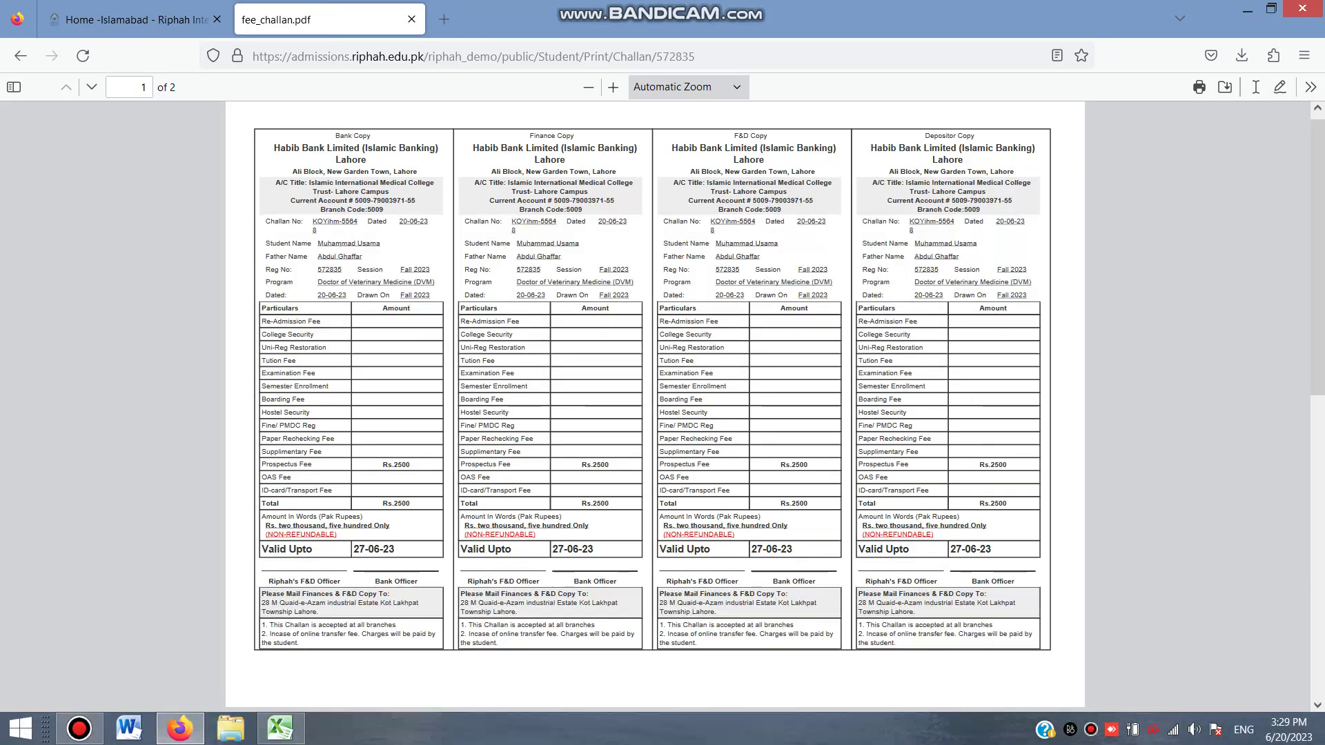
Check the other tab, then go back from the challan PDF to the application form overview
key("ctrl+shift+Tab")
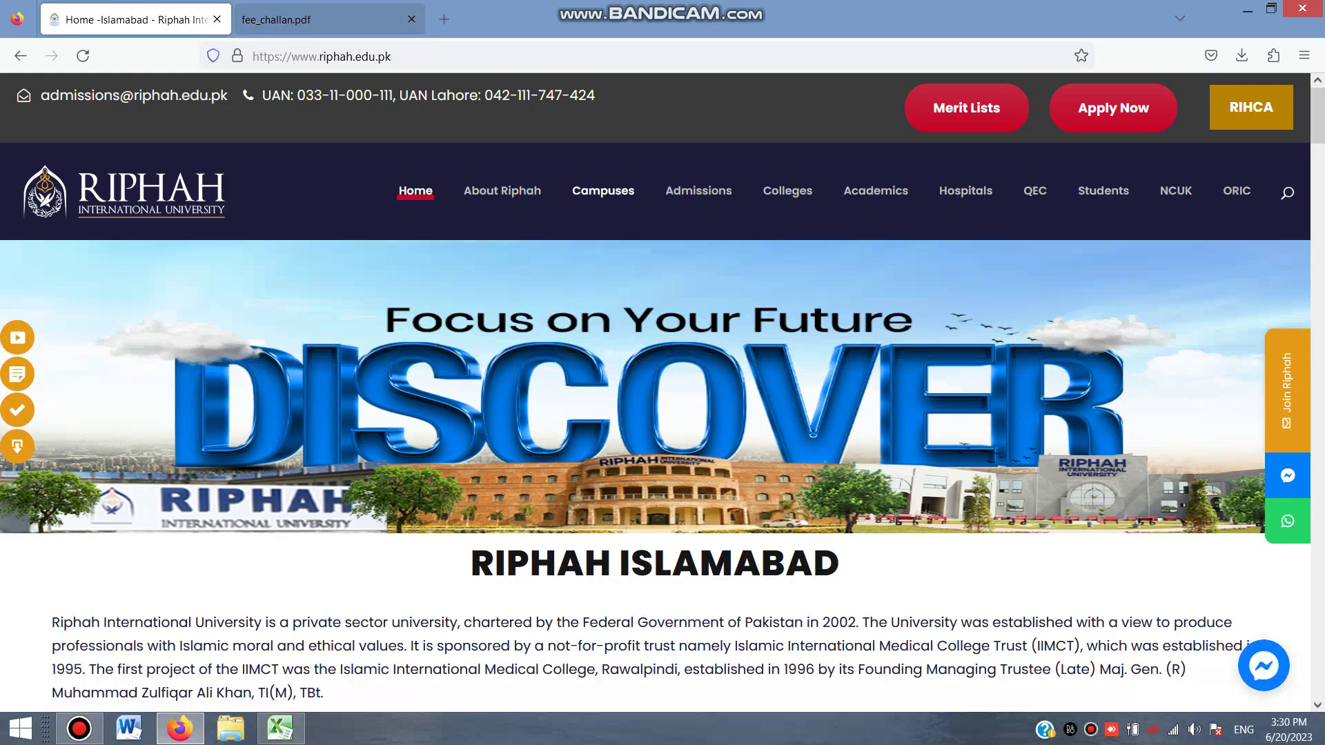
key("ctrl+Tab")
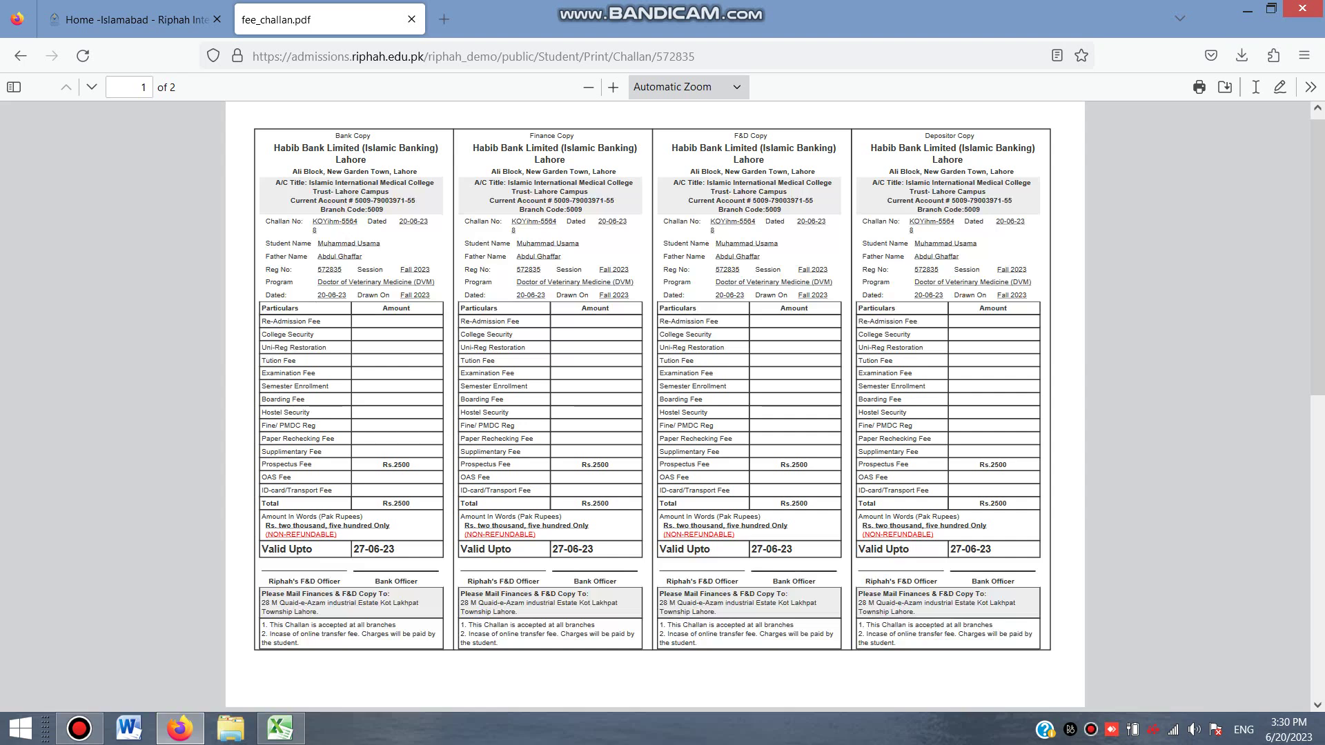
key("alt+Left")
key("alt+Left")
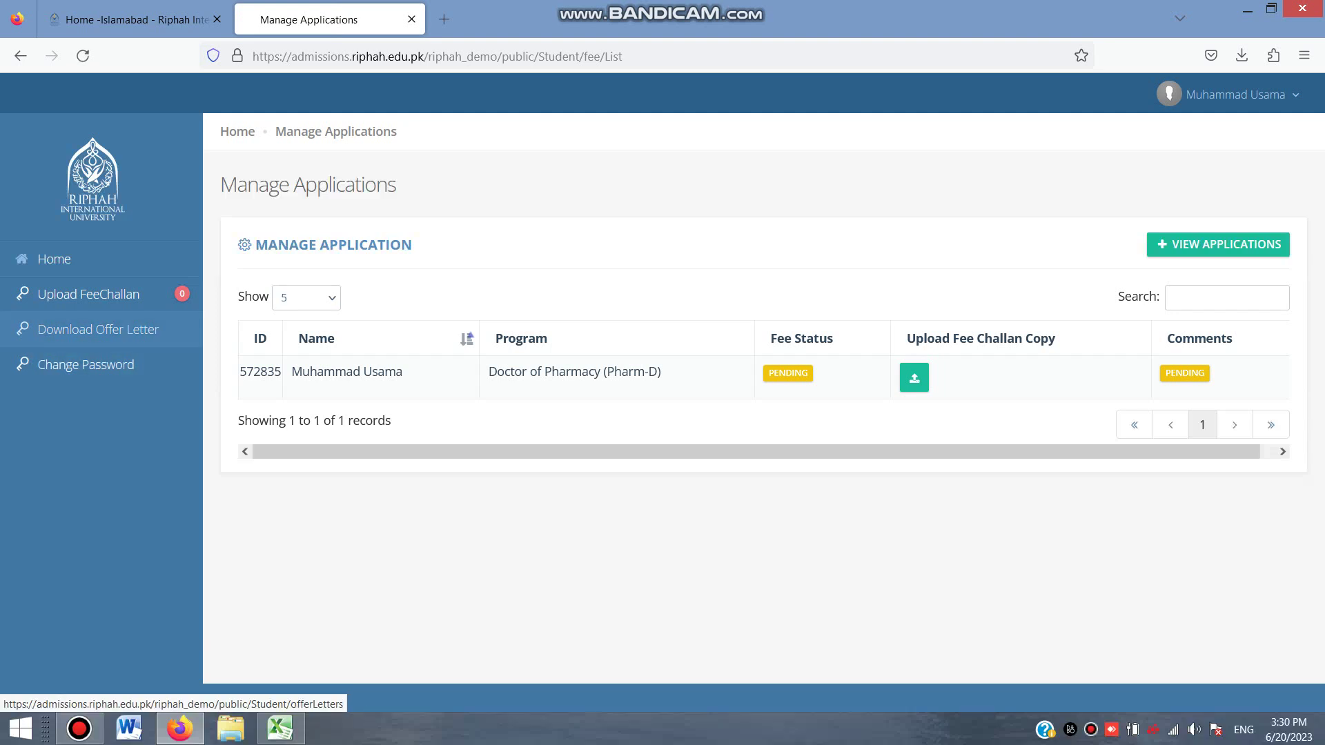
Show the Manage Applications list with the Pharm-D application's fee status Pending
left_click(98, 330)
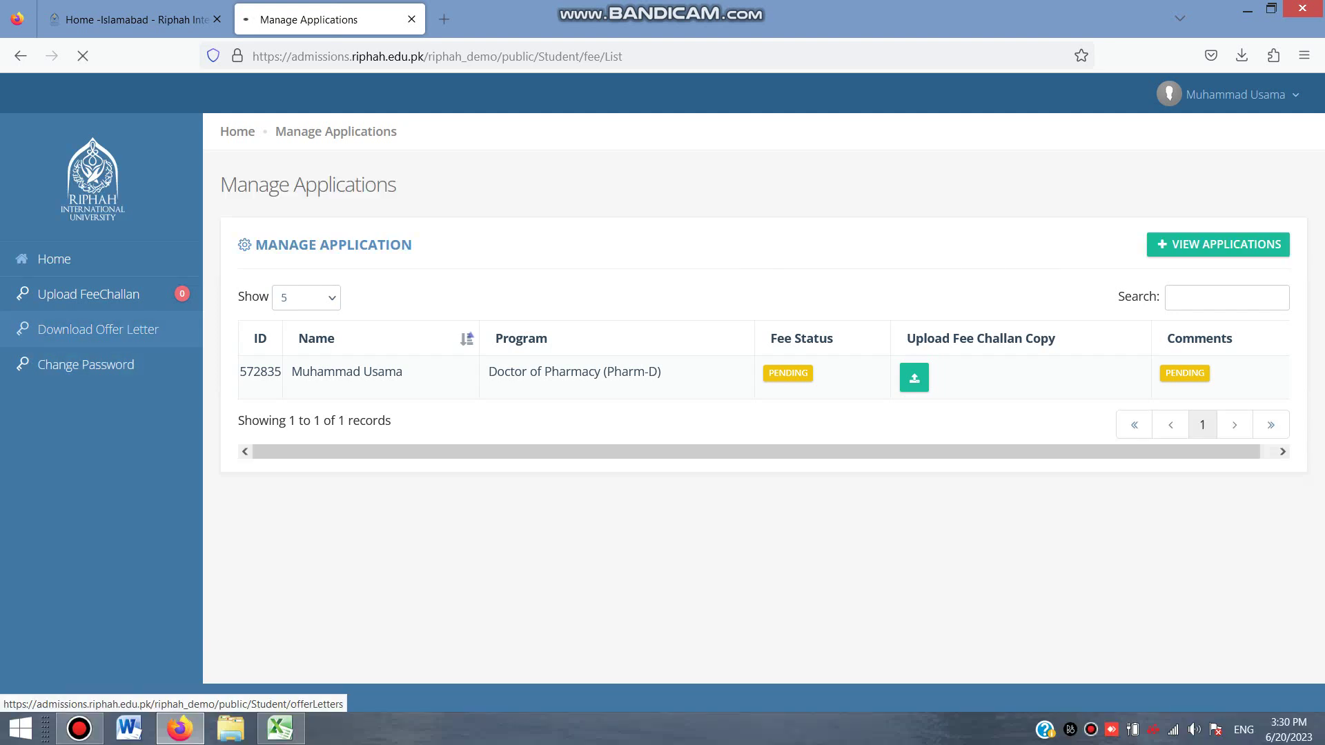